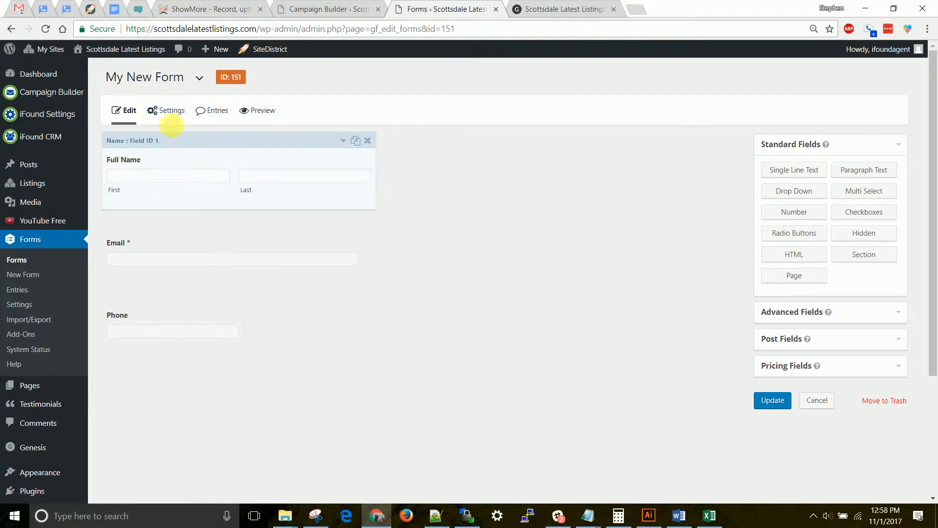
- Open the settings of My New Form and examine the form layout, button and restriction options, including the description placement choices
{"action": "mouse_move", "coordinate": [168, 111]}
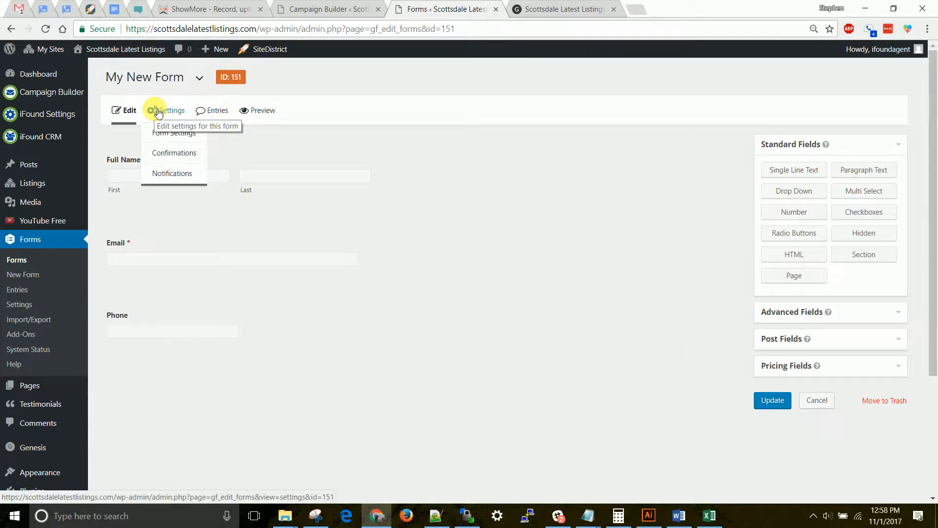
{"action": "left_click", "coordinate": [156, 110]}
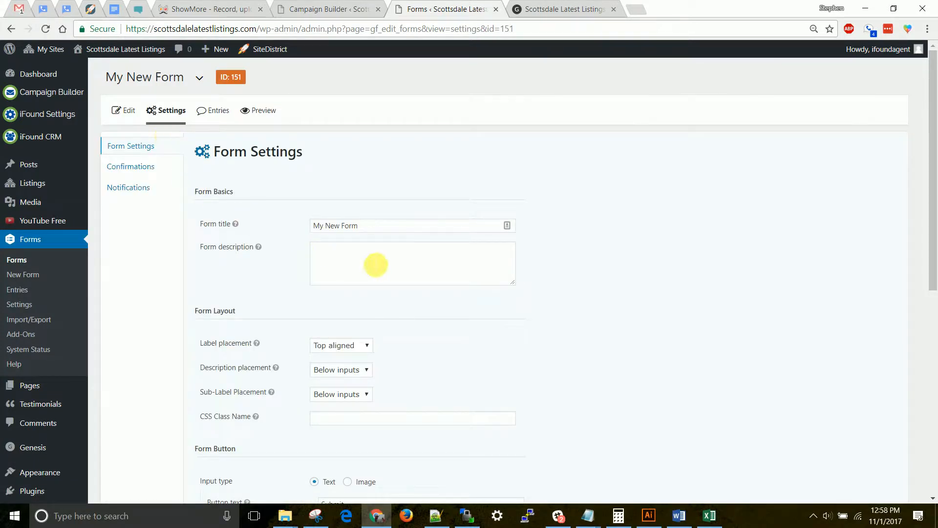
{"action": "scroll", "coordinate": [384, 206], "scroll_direction": "down", "scroll_amount": 3}
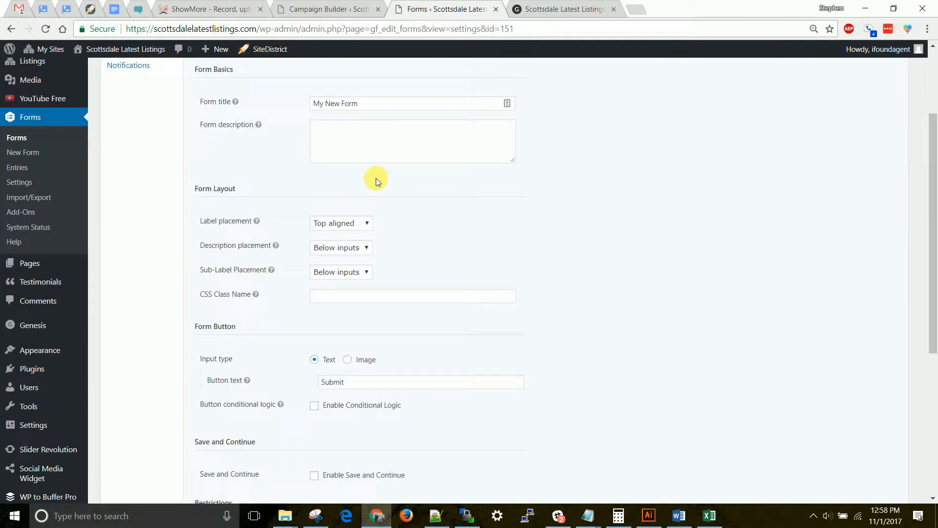
{"action": "scroll", "coordinate": [365, 175], "scroll_direction": "down", "scroll_amount": 1}
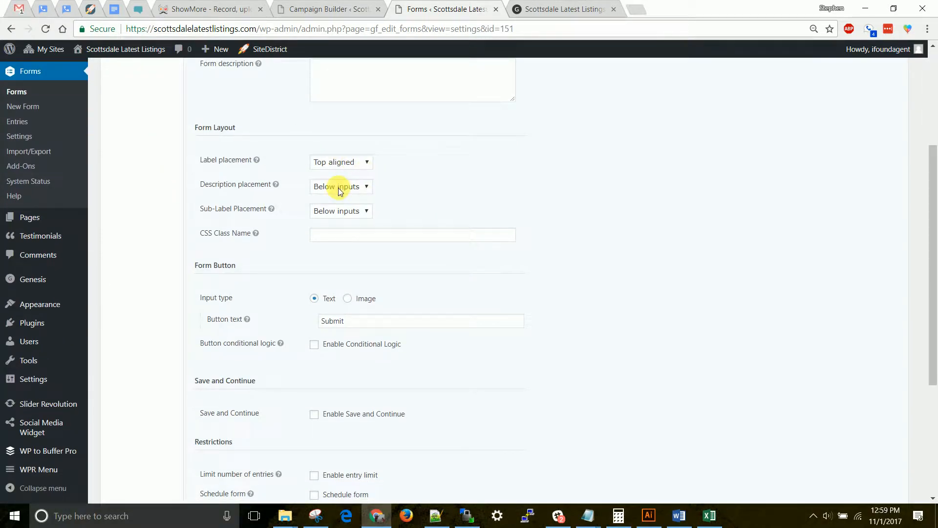
{"action": "scroll", "coordinate": [341, 194], "scroll_direction": "down", "scroll_amount": 3}
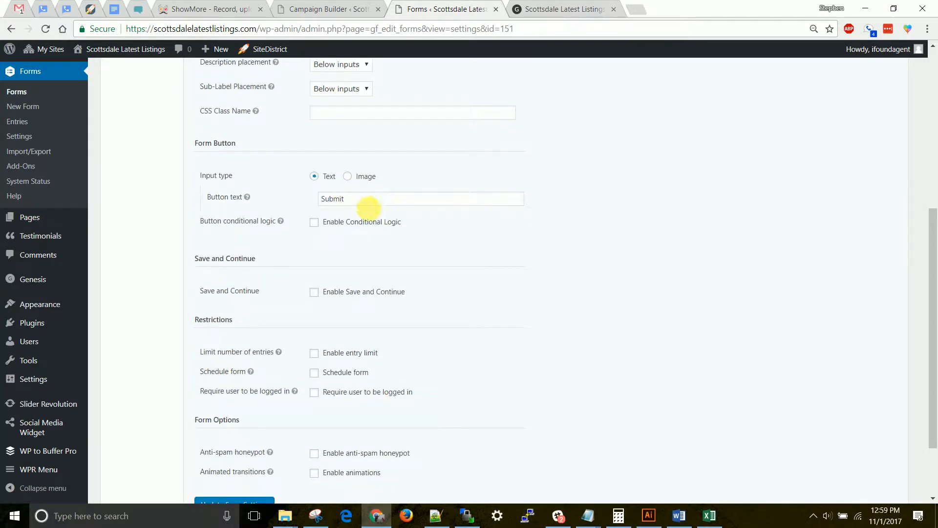
{"action": "scroll", "coordinate": [371, 215], "scroll_direction": "up", "scroll_amount": 3}
{"action": "scroll", "coordinate": [365, 225], "scroll_direction": "up", "scroll_amount": 3}
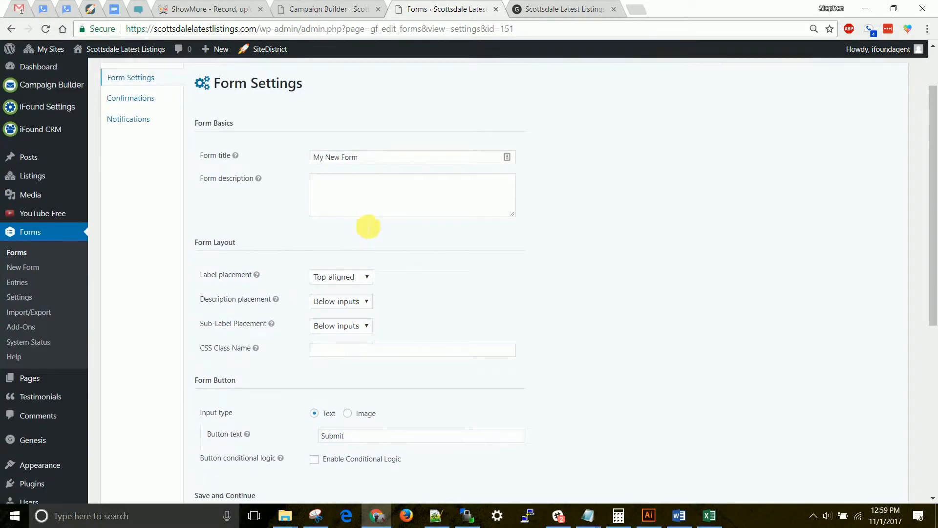
{"action": "scroll", "coordinate": [363, 222], "scroll_direction": "down", "scroll_amount": 3}
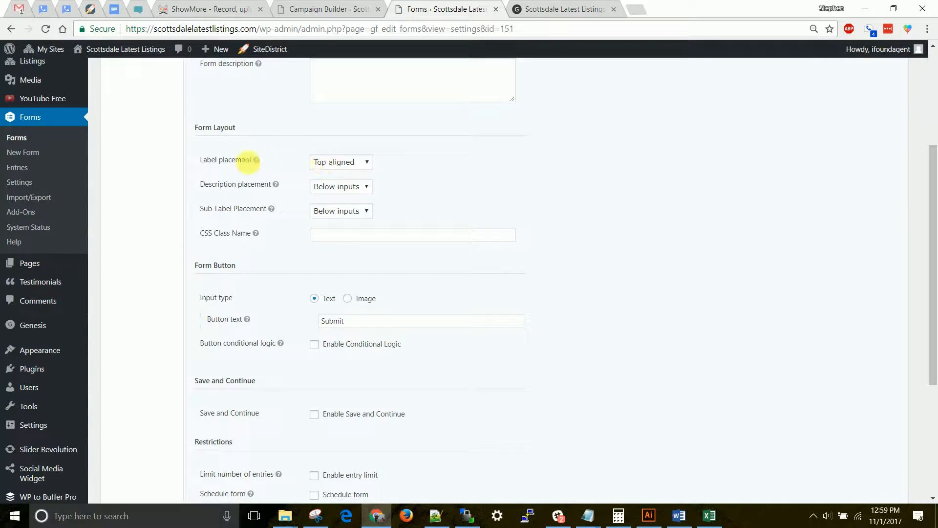
{"action": "left_click", "coordinate": [340, 191]}
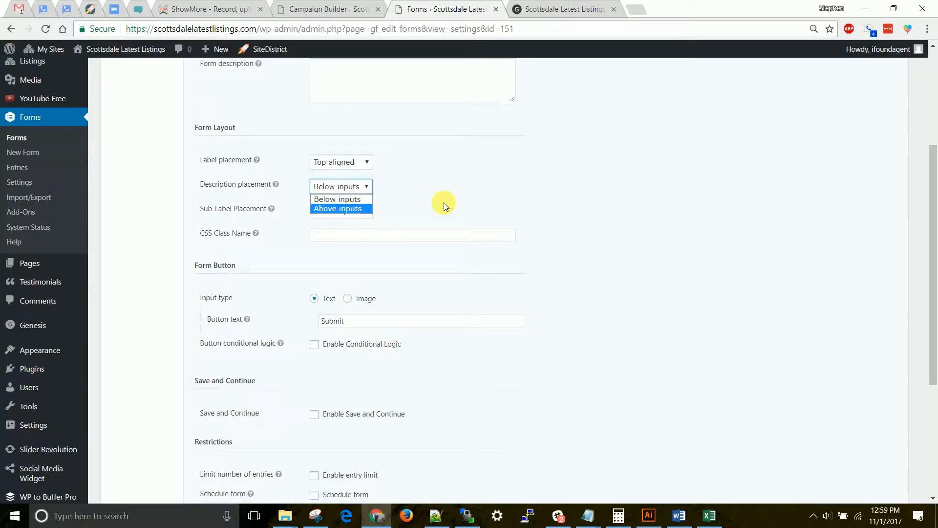
{"action": "left_click", "coordinate": [458, 198]}
- Set the form's button text to "Sign Up Now"
{"action": "scroll", "coordinate": [424, 205], "scroll_direction": "down", "scroll_amount": 2}
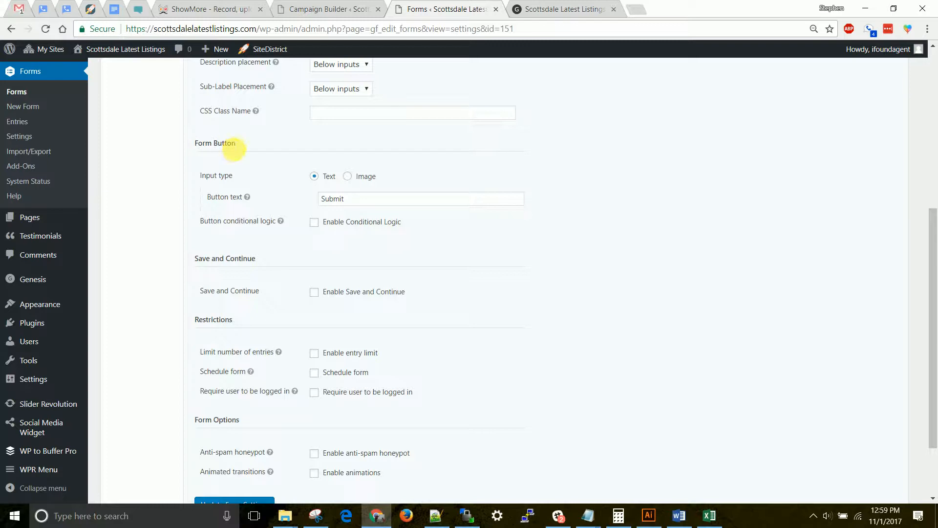
{"action": "left_click_drag", "start_coordinate": [348, 198], "coordinate": [285, 195]}
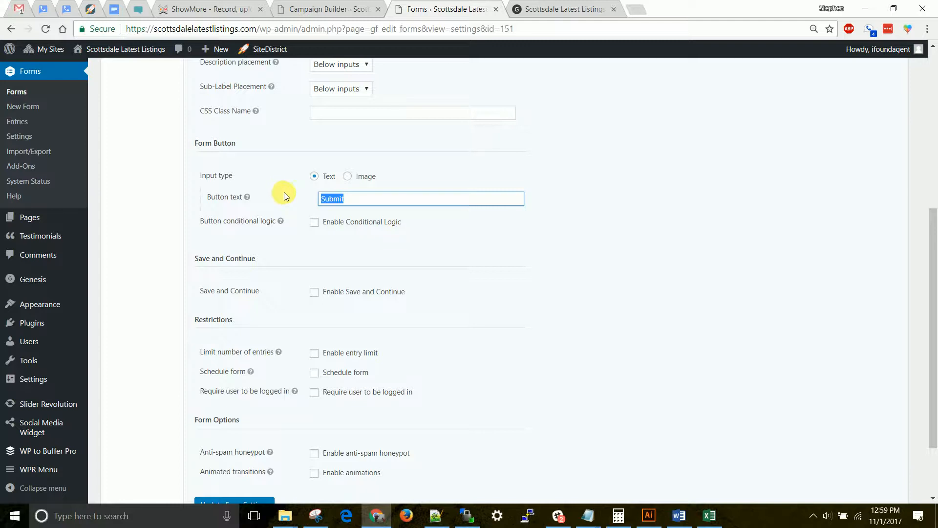
{"action": "type", "text": "Sign Up Now"}
- Set the form's button text to "Send Me My Free Guide!" and save the form settings
{"action": "key", "text": "ctrl+a"}
{"action": "type", "text": "Se"}
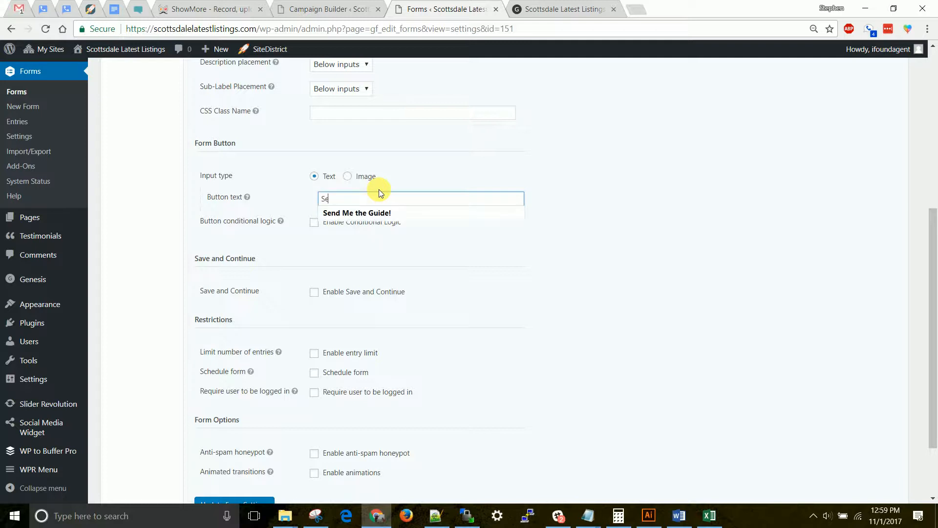
{"action": "type", "text": "nd Me My Free Guide!"}
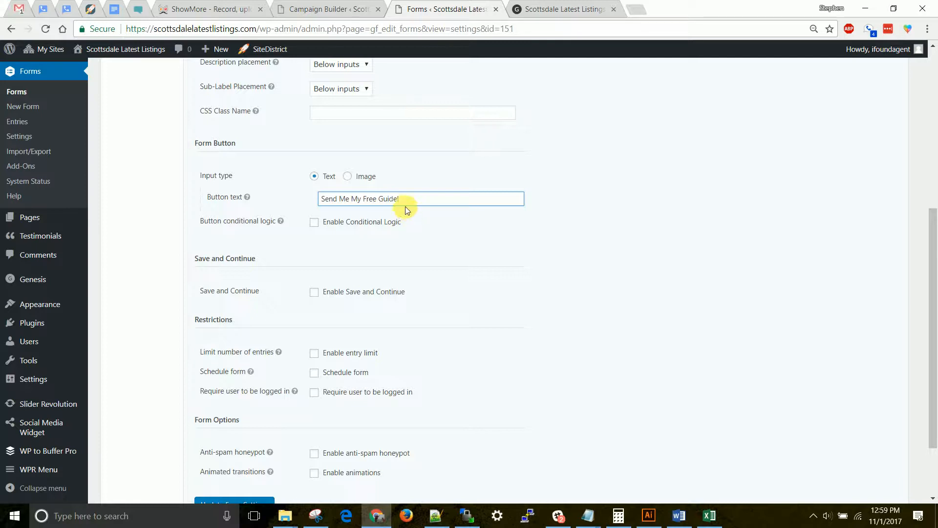
{"action": "scroll", "coordinate": [374, 204], "scroll_direction": "down", "scroll_amount": 2}
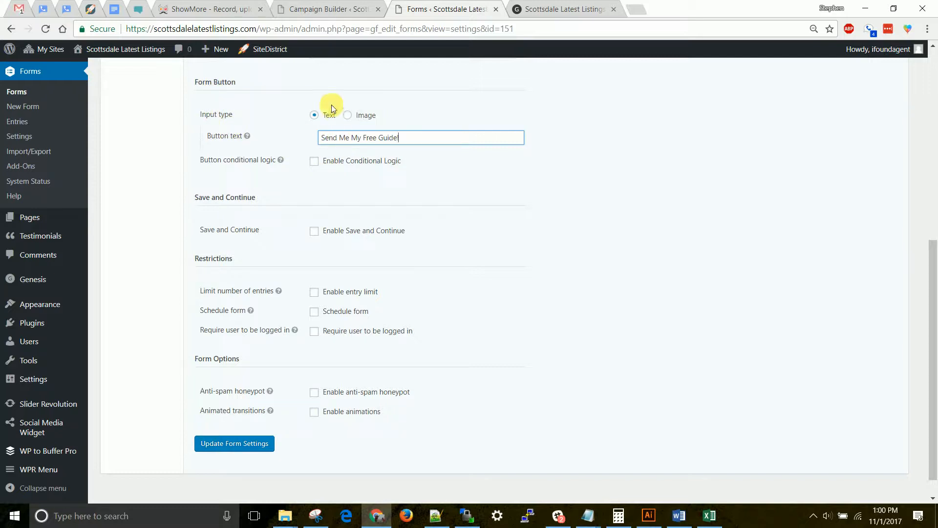
{"action": "left_click", "coordinate": [238, 446]}
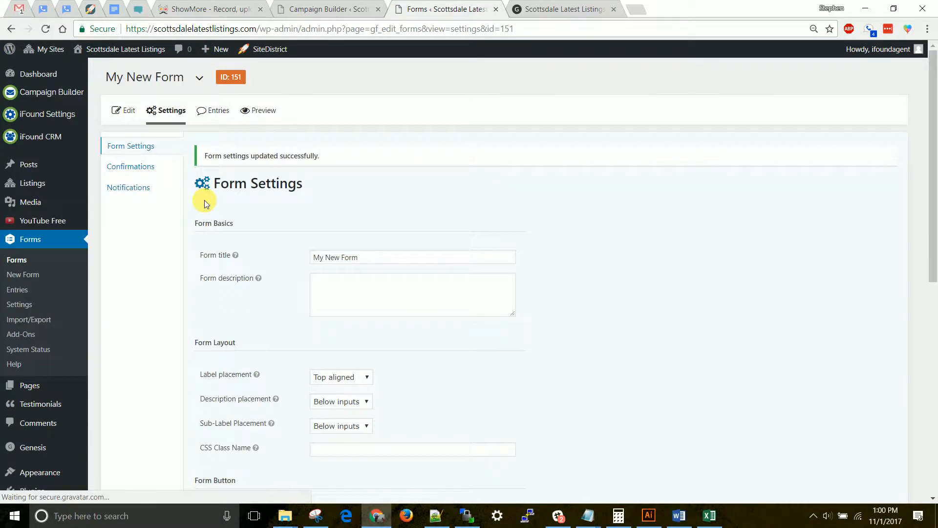
- Open the form's Default Confirmation for editing
{"action": "mouse_move", "coordinate": [174, 106]}
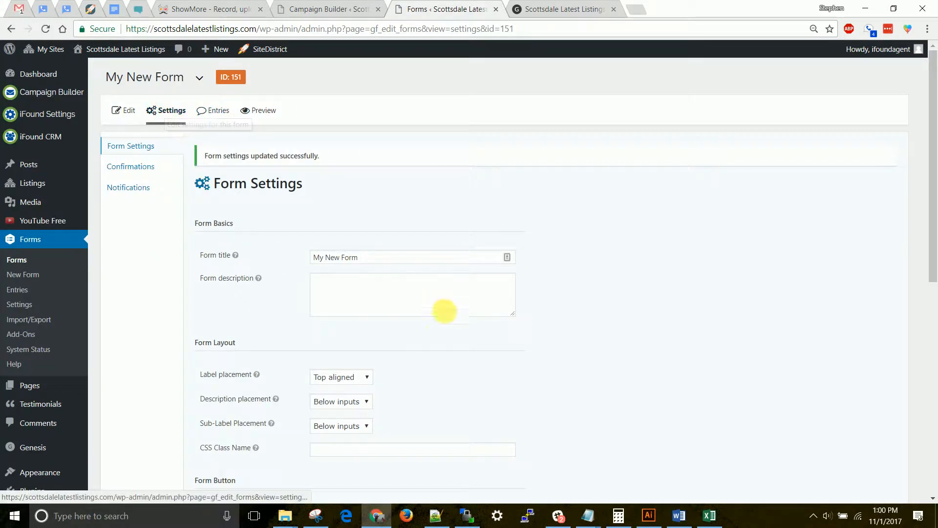
{"action": "left_click", "coordinate": [134, 174]}
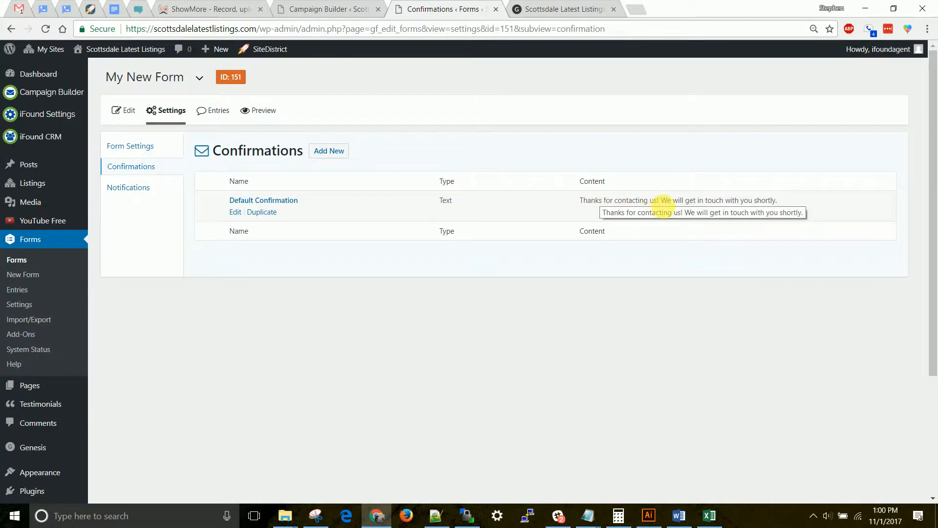
{"action": "left_click", "coordinate": [236, 213]}
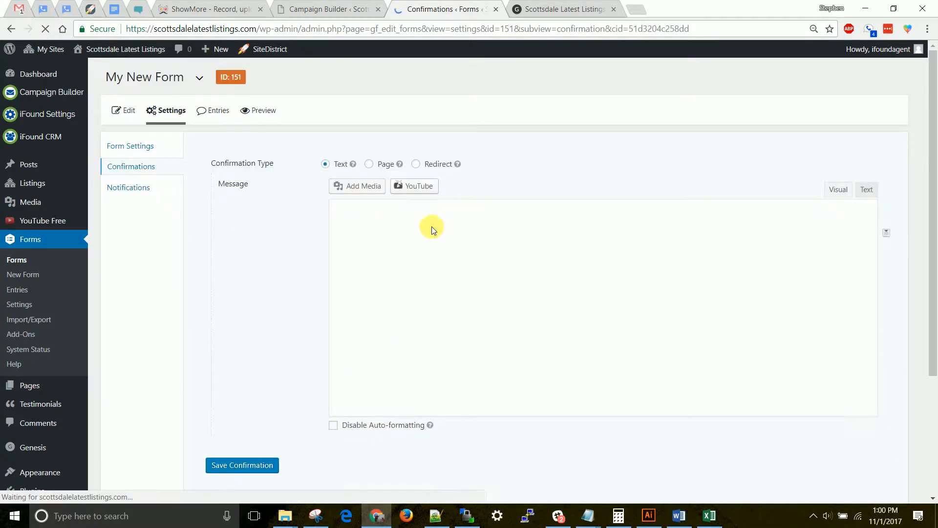
- Replace the confirmation message with "Thanks for signing up to receive your hot list of homes!"
{"action": "left_click_drag", "start_coordinate": [600, 273], "coordinate": [259, 244]}
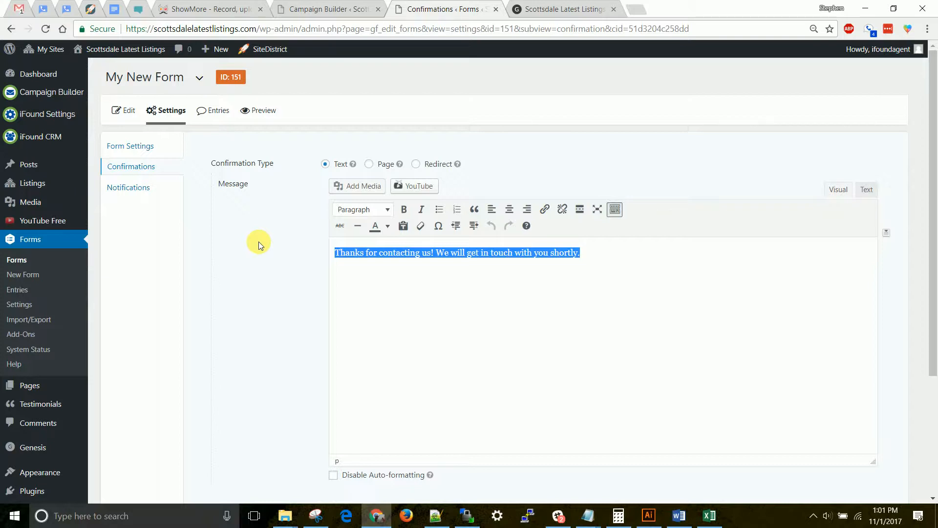
{"action": "type", "text": "Thanks for"}
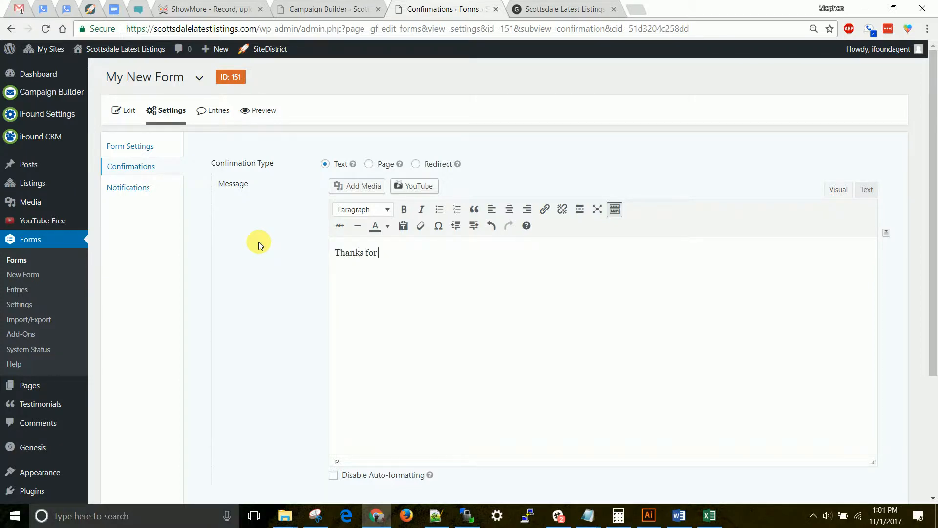
{"action": "type", "text": " Singing"}
{"action": "key", "text": "BackSpace"}
{"action": "key", "text": "BackSpace"}
{"action": "key", "text": "BackSpace"}
{"action": "key", "text": "BackSpace"}
{"action": "key", "text": "BackSpace"}
{"action": "key", "text": "BackSpace"}
{"action": "key", "text": "BackSpace"}
{"action": "type", "text": "signing up to receive your "}
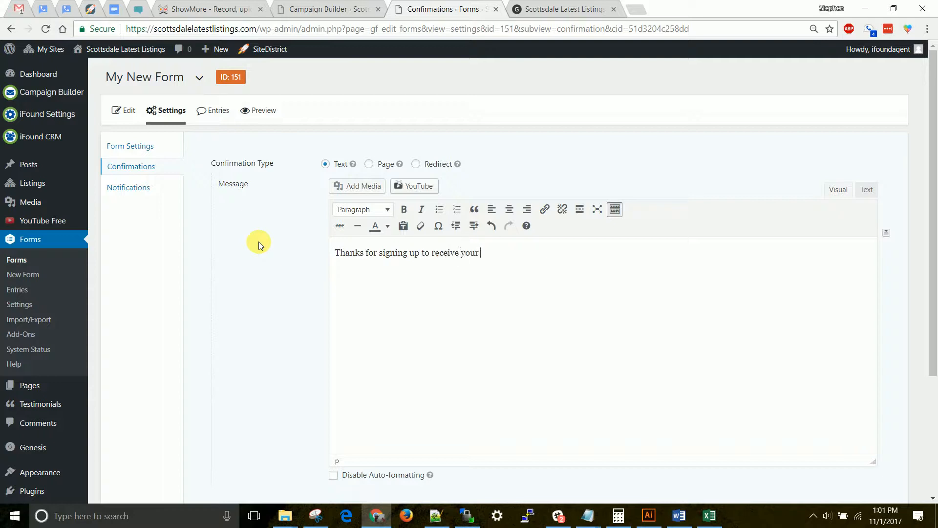
{"action": "type", "text": "hot list of homes!"}
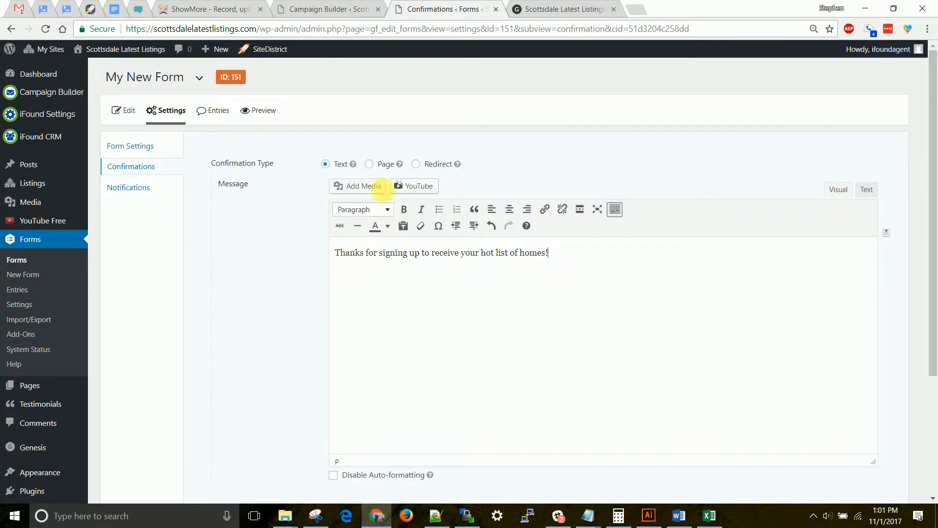
- Switch the confirmation type to Page and choose the About page as the destination
{"action": "left_click", "coordinate": [371, 164]}
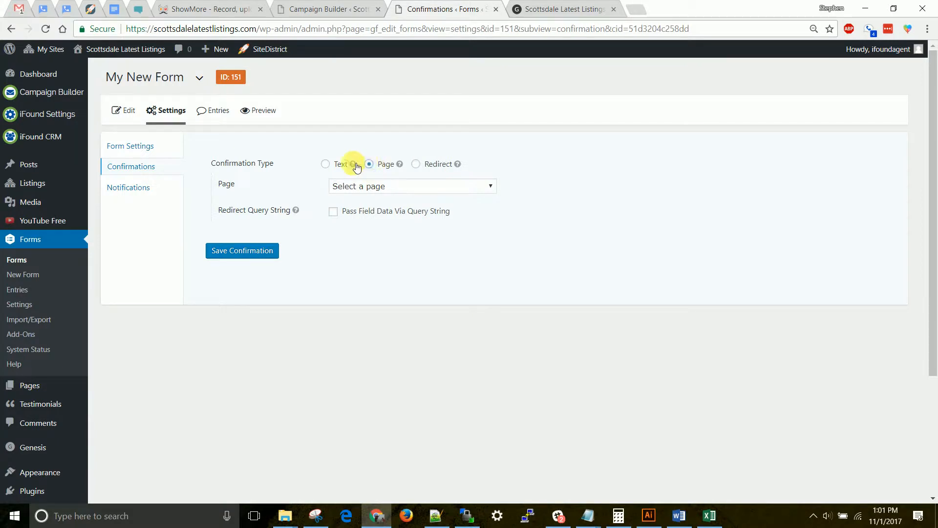
{"action": "left_click", "coordinate": [335, 186]}
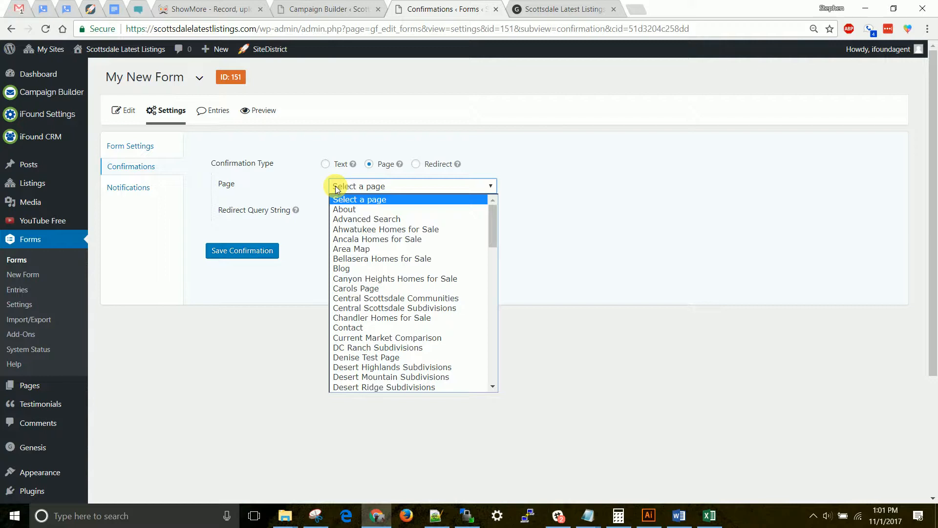
{"action": "scroll", "coordinate": [418, 308], "scroll_direction": "down", "scroll_amount": 3}
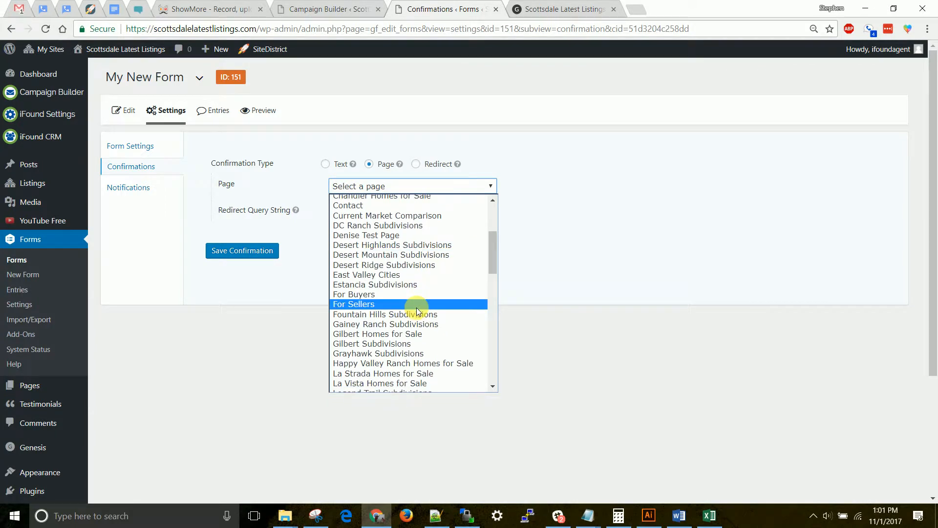
{"action": "scroll", "coordinate": [372, 282], "scroll_direction": "up", "scroll_amount": 3}
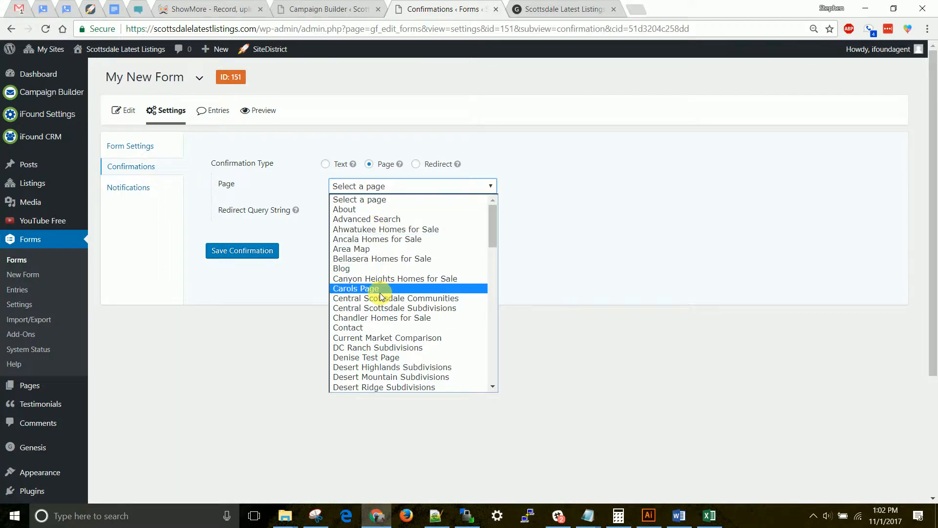
{"action": "left_click", "coordinate": [369, 209]}
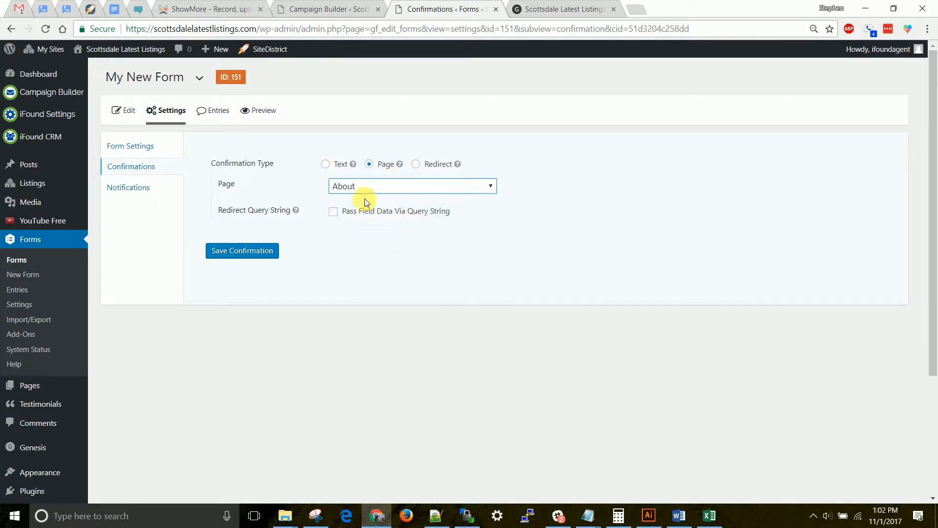
- Try the Redirect confirmation type with its redirect URL field, and switch the confirmation type back to Text
{"action": "left_click", "coordinate": [417, 166]}
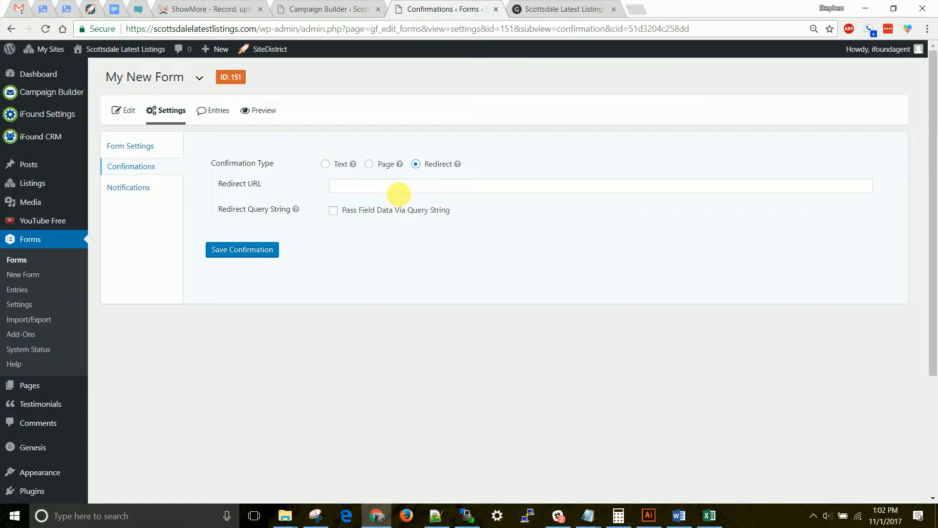
{"action": "left_click", "coordinate": [399, 188]}
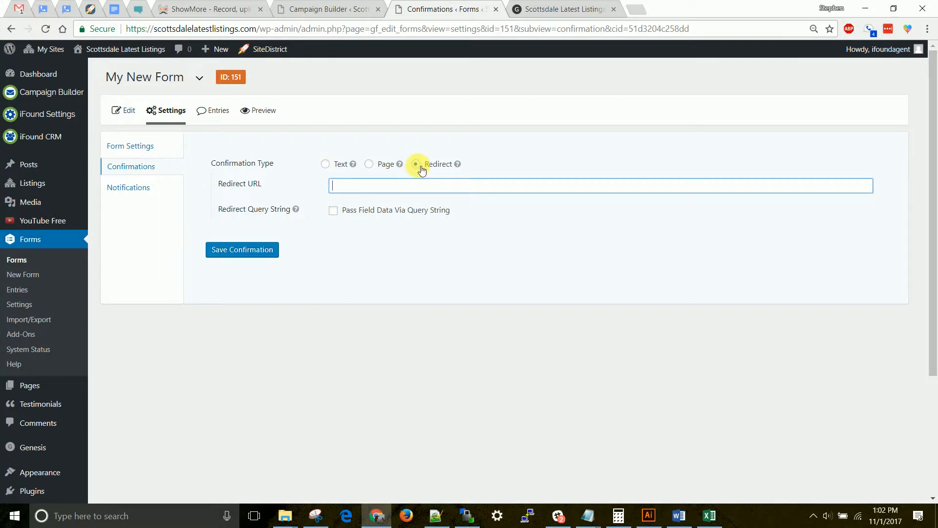
{"action": "left_click", "coordinate": [508, 192]}
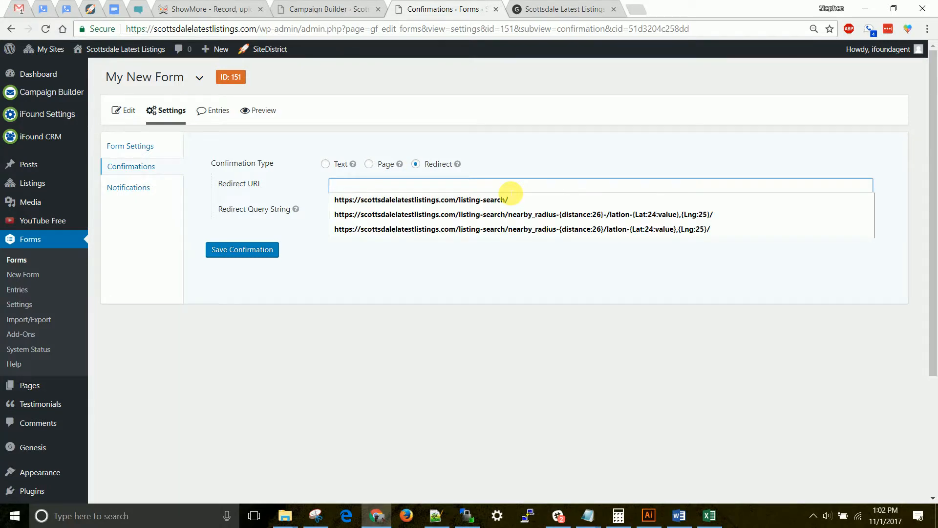
{"action": "left_click", "coordinate": [166, 220]}
{"action": "left_click", "coordinate": [404, 186]}
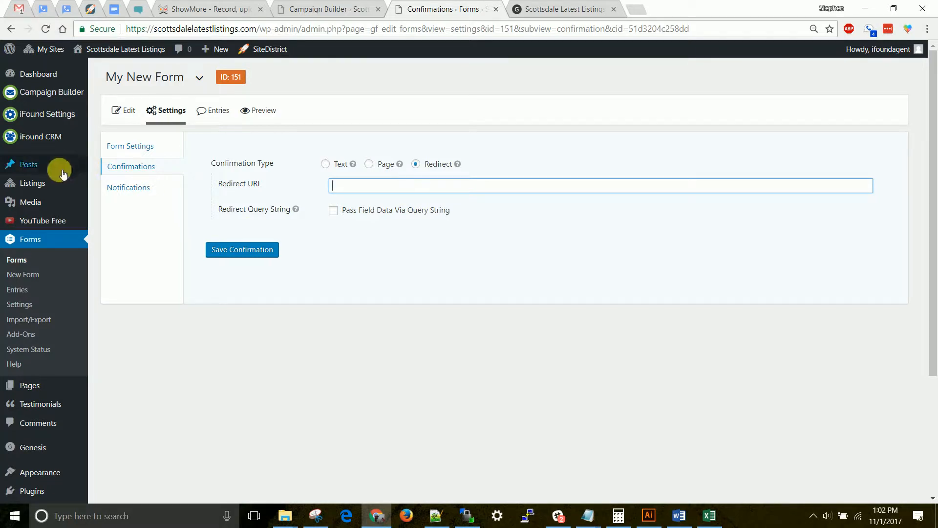
{"action": "mouse_move", "coordinate": [20, 200]}
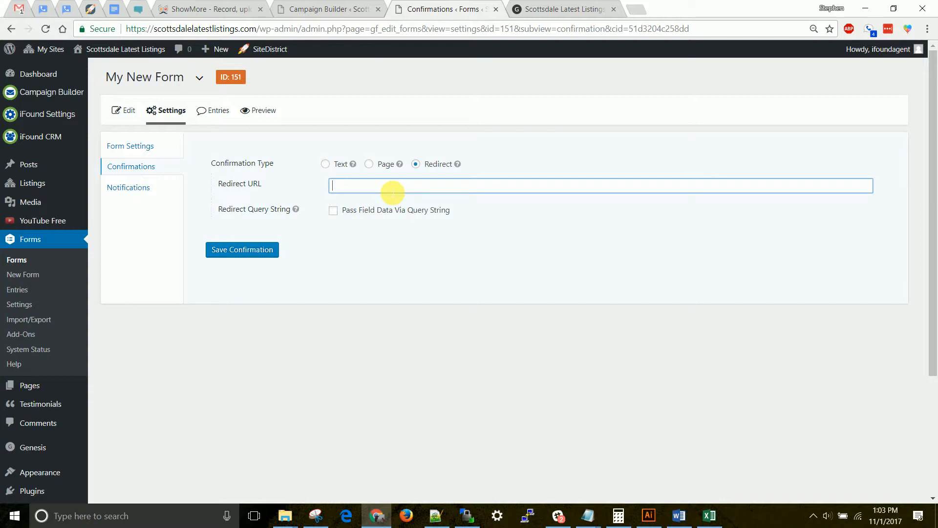
{"action": "left_click", "coordinate": [329, 165]}
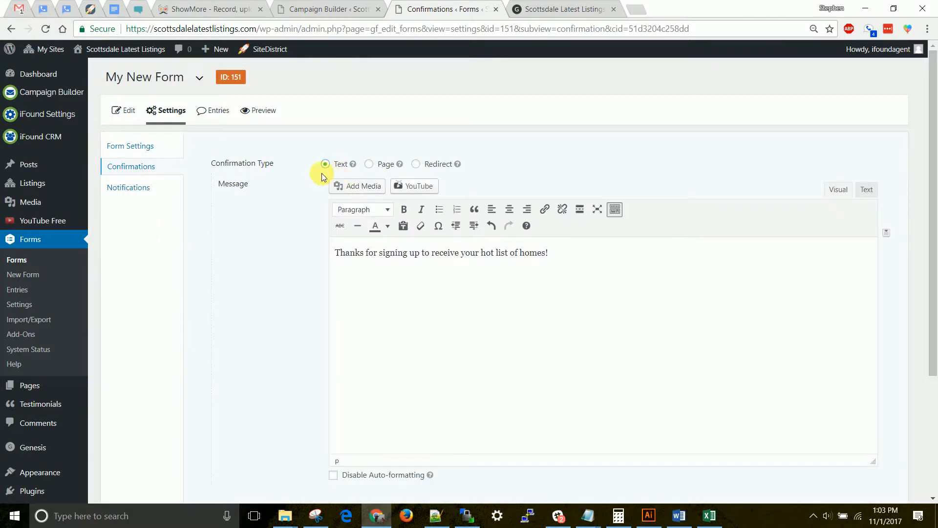
- From the form's notifications, open the Admin Notification in a separate browser tab and the User Notification in the current one for editing
{"action": "left_click", "coordinate": [140, 193]}
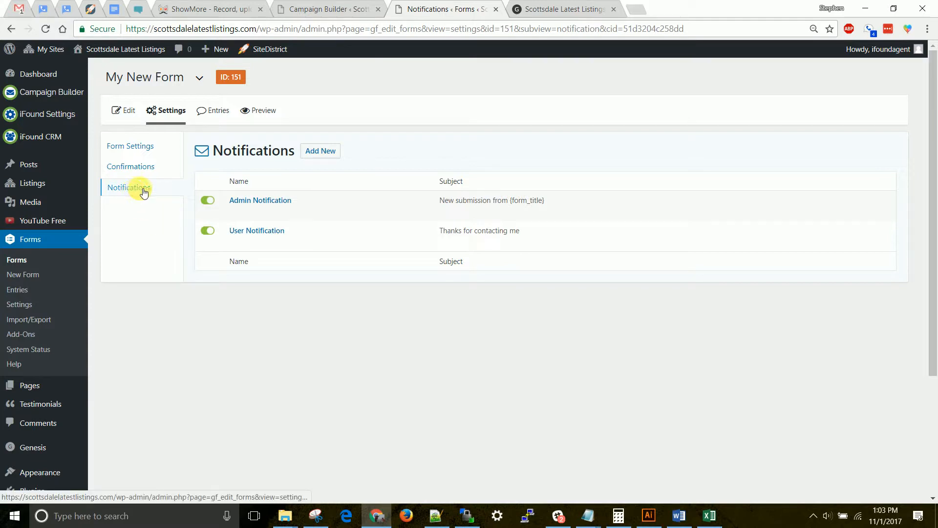
{"action": "mouse_move", "coordinate": [255, 193]}
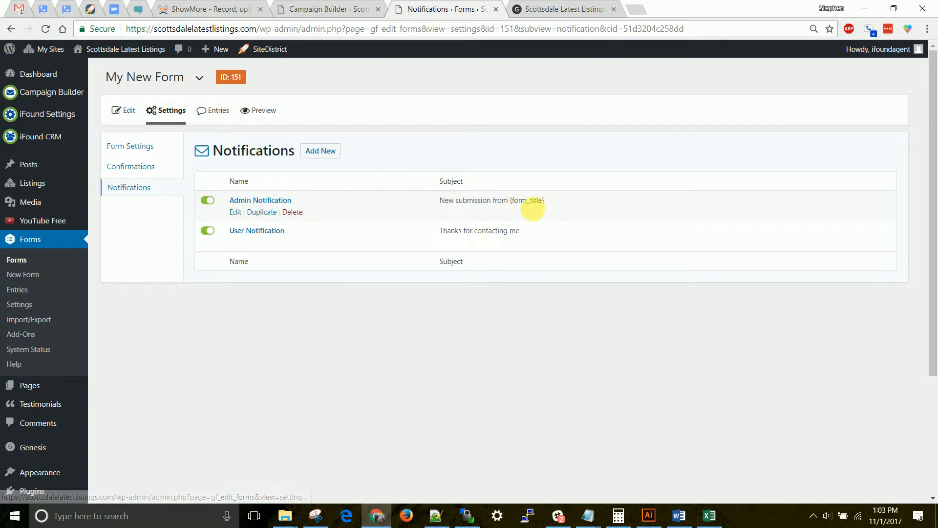
{"action": "right_click", "coordinate": [238, 218]}
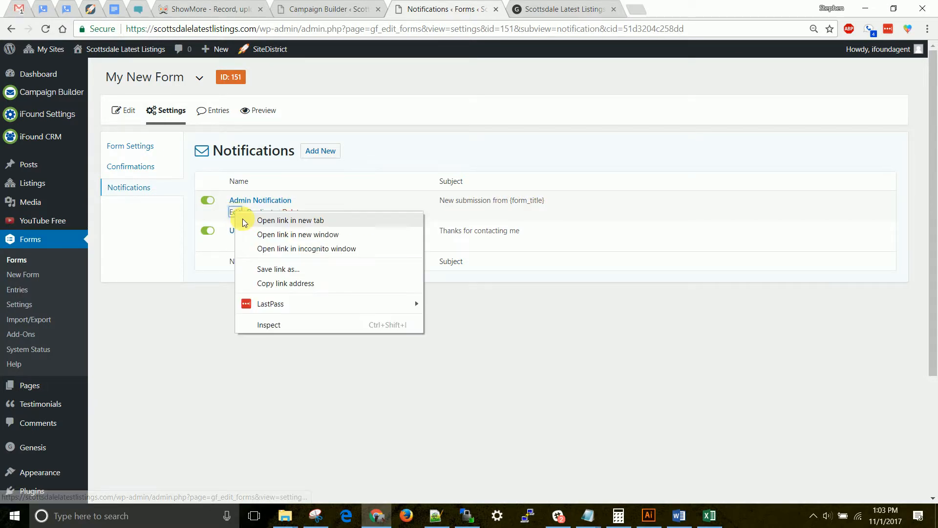
{"action": "left_click", "coordinate": [254, 218]}
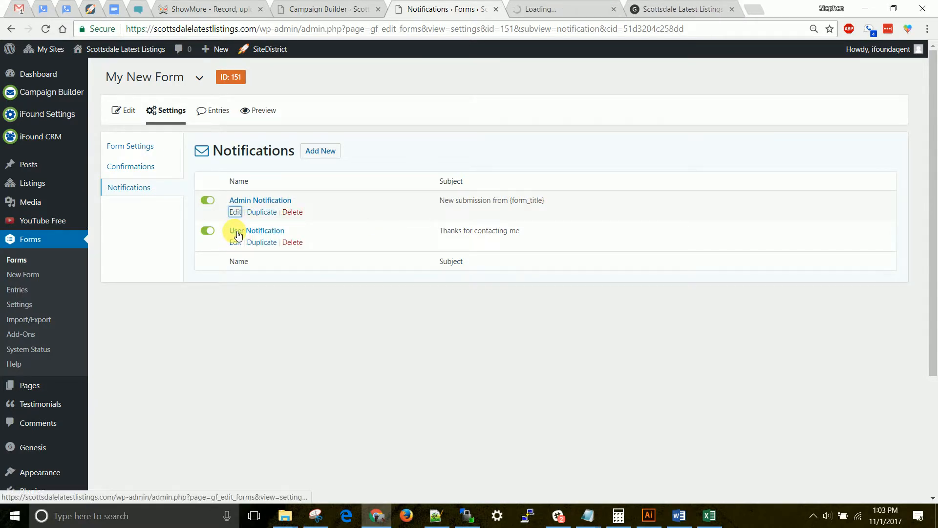
{"action": "left_click", "coordinate": [237, 243]}
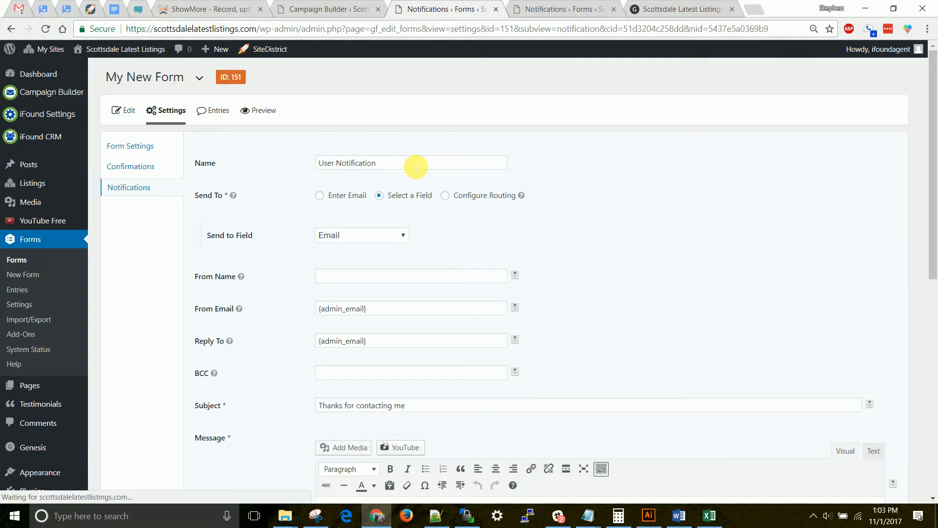
- Review the User Notification's name and Send To options, keeping Email as the Send to Field
{"action": "left_click_drag", "start_coordinate": [414, 167], "coordinate": [277, 165]}
{"action": "scroll", "coordinate": [309, 189], "scroll_direction": "down", "scroll_amount": 1}
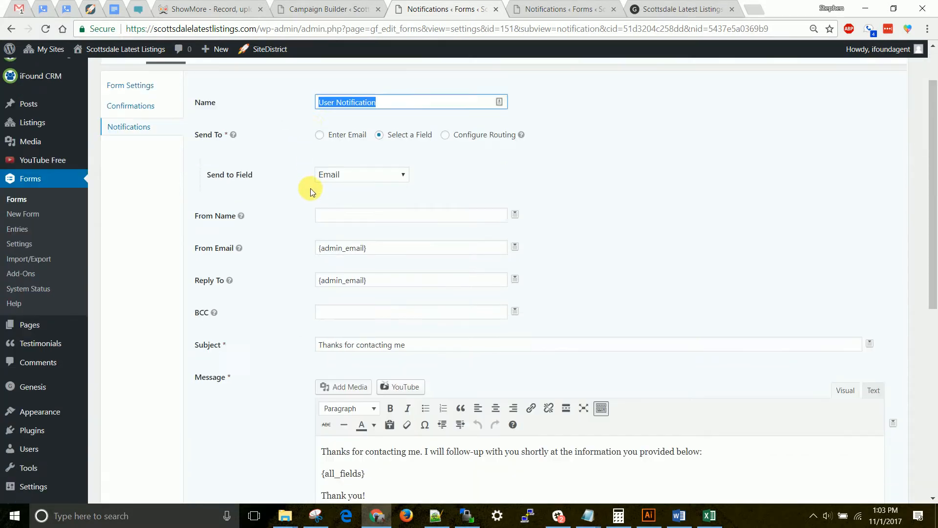
{"action": "scroll", "coordinate": [310, 189], "scroll_direction": "down", "scroll_amount": 1}
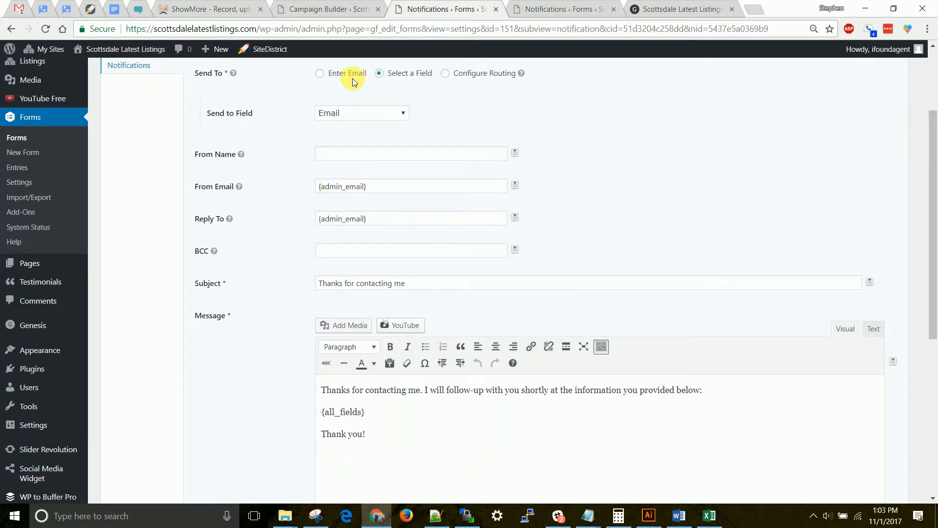
{"action": "scroll", "coordinate": [314, 154], "scroll_direction": "up", "scroll_amount": 1}
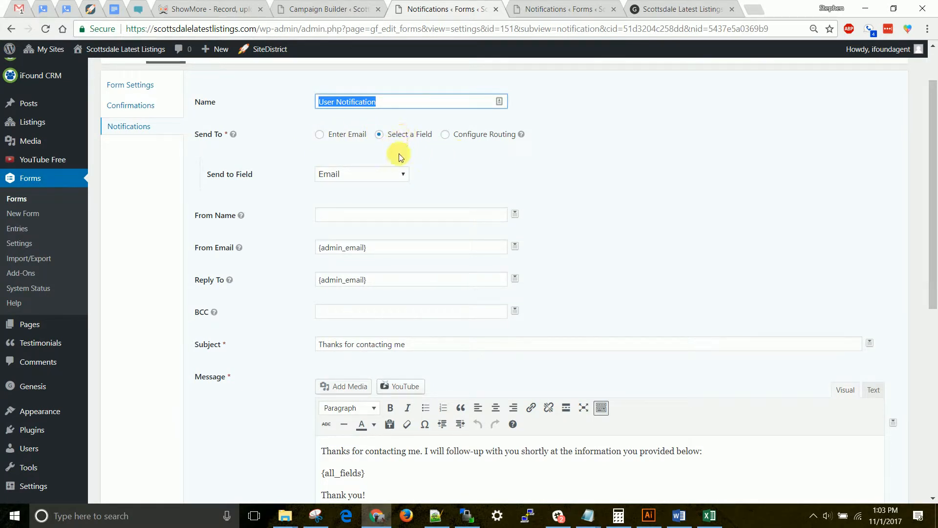
{"action": "left_click", "coordinate": [345, 176]}
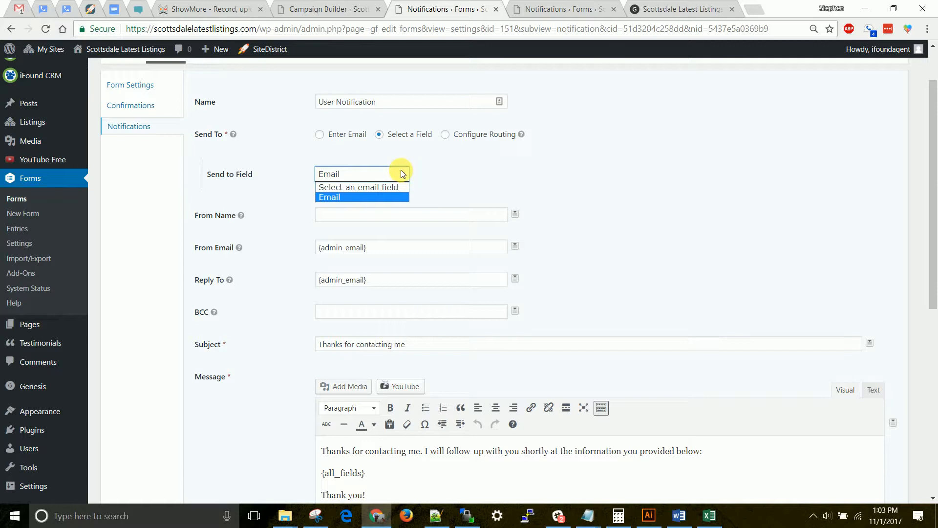
{"action": "left_click", "coordinate": [337, 198]}
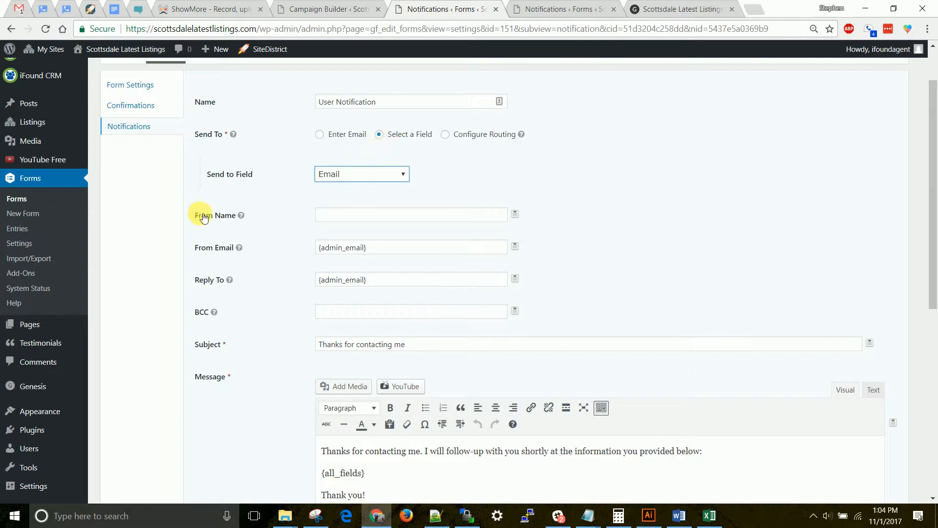
- Examine the User Notification's From Name, From Email, Reply To and BCC fields, dismissing the incoming desktop notification
{"action": "left_click", "coordinate": [348, 215]}
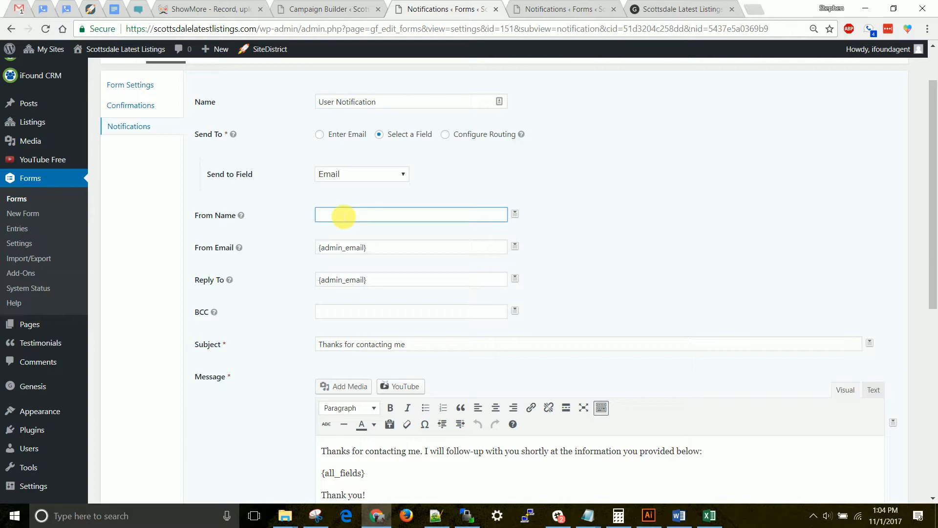
{"action": "left_click", "coordinate": [341, 248]}
{"action": "left_click_drag", "start_coordinate": [342, 250], "coordinate": [300, 249]}
{"action": "left_click", "coordinate": [349, 249]}
{"action": "left_click_drag", "start_coordinate": [384, 250], "coordinate": [312, 248]}
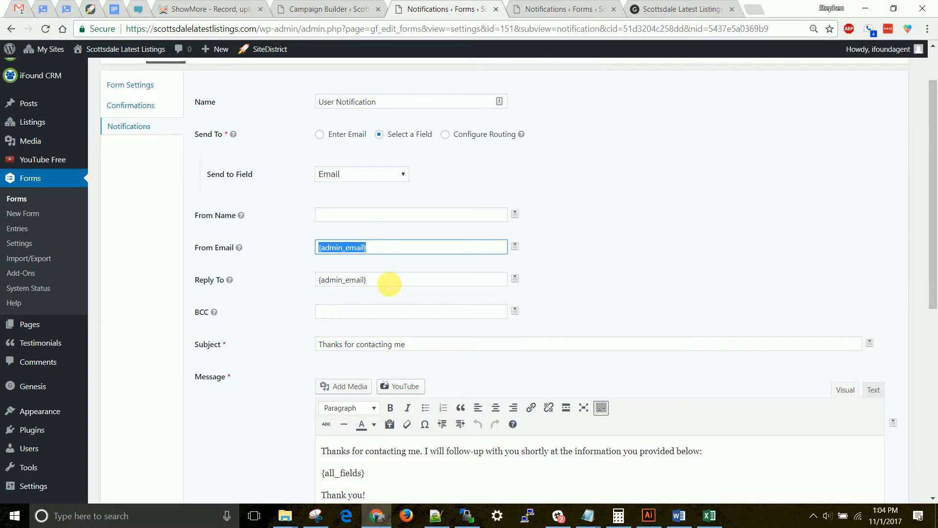
{"action": "left_click_drag", "start_coordinate": [386, 281], "coordinate": [300, 277]}
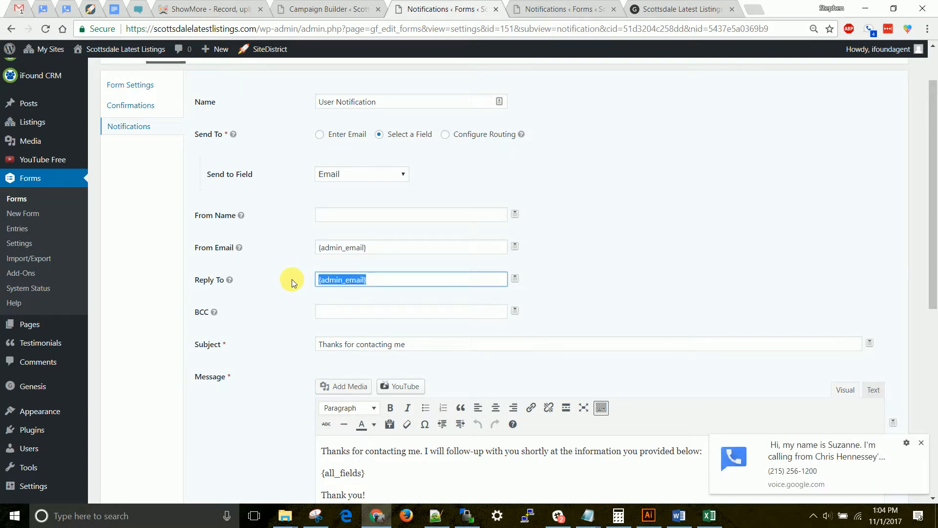
{"action": "left_click", "coordinate": [921, 441]}
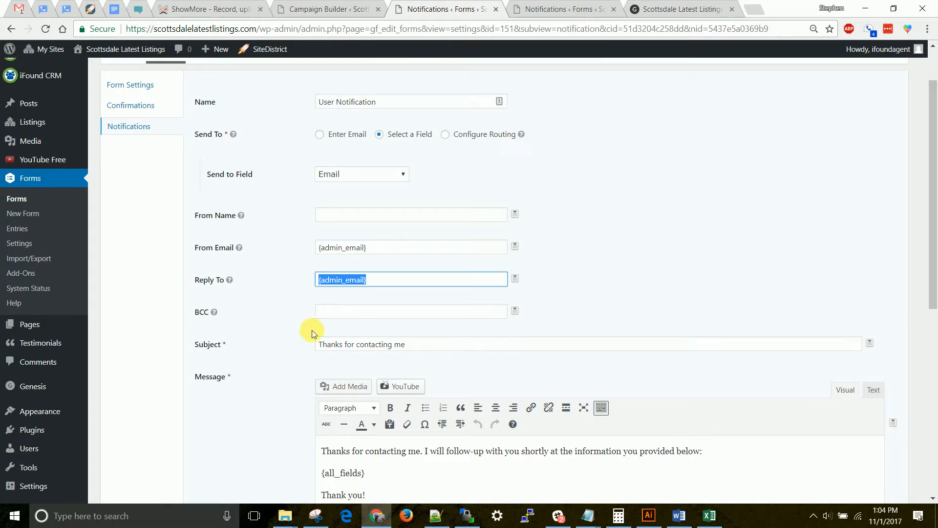
{"action": "left_click", "coordinate": [347, 318]}
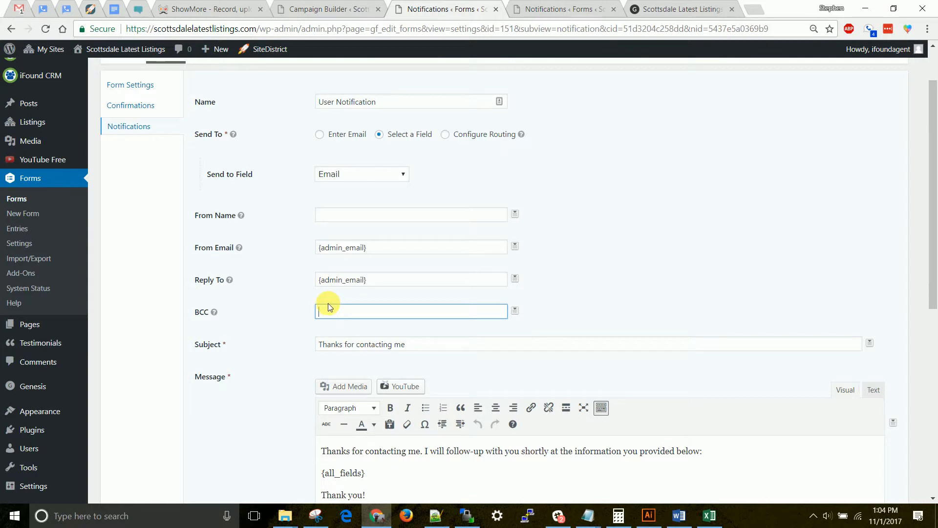
- Examine the User Notification's message text and its {all_fields} merge tag
{"action": "scroll", "coordinate": [387, 317], "scroll_direction": "down", "scroll_amount": 1}
{"action": "scroll", "coordinate": [387, 317], "scroll_direction": "down", "scroll_amount": 3}
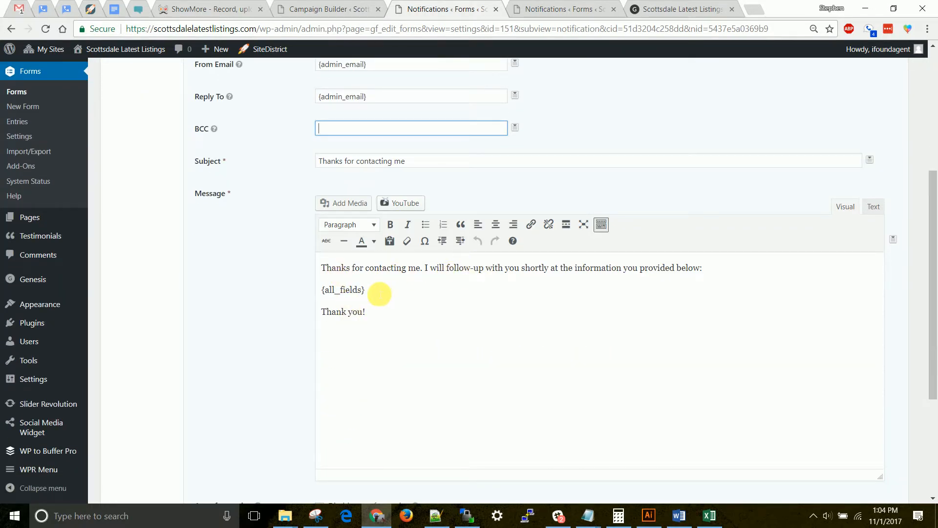
{"action": "left_click_drag", "start_coordinate": [377, 291], "coordinate": [315, 291]}
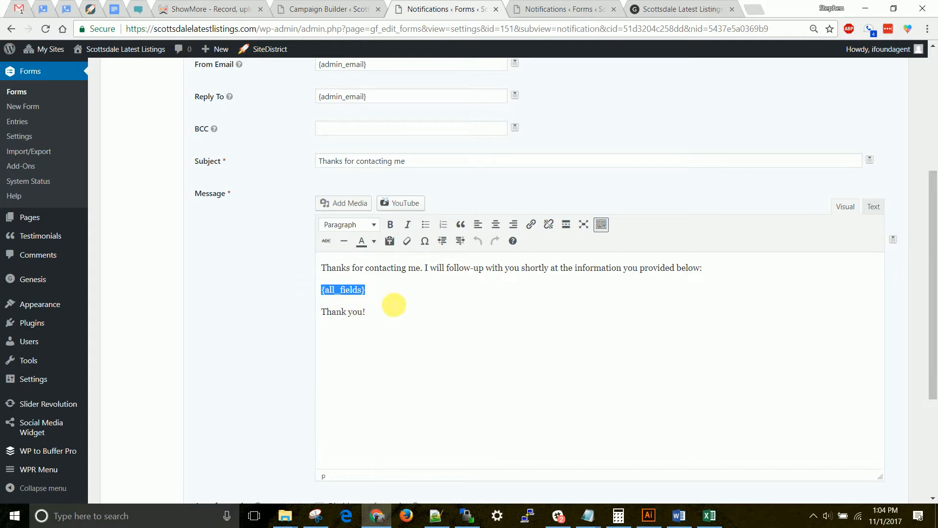
{"action": "left_click_drag", "start_coordinate": [387, 298], "coordinate": [317, 292]}
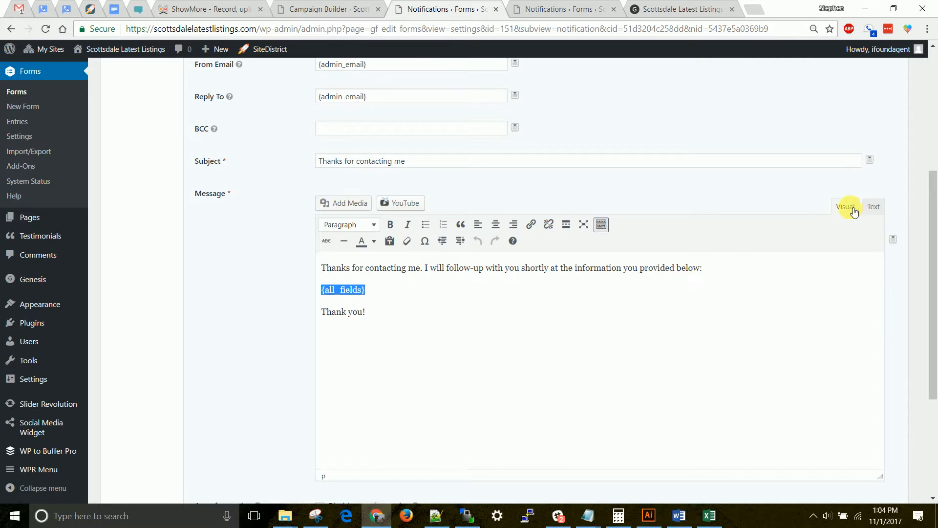
{"action": "left_click_drag", "start_coordinate": [423, 268], "coordinate": [622, 268]}
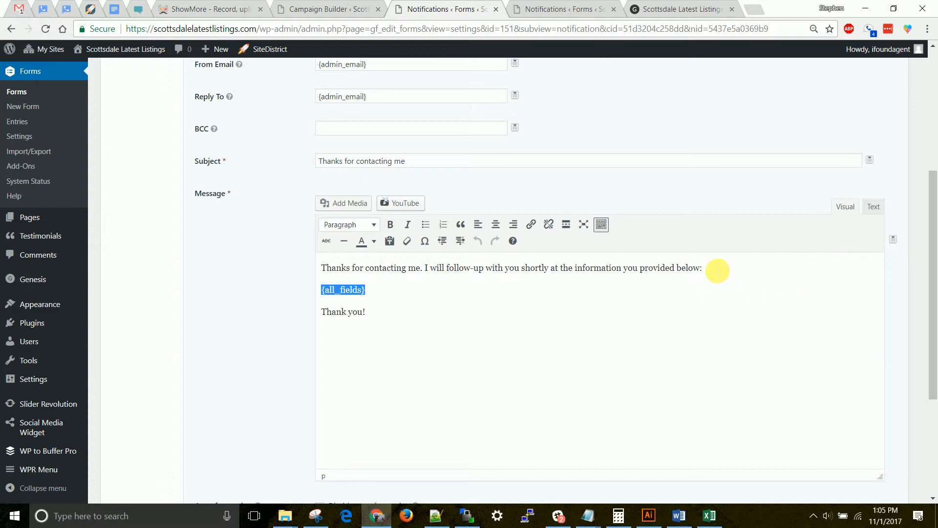
- Add the greeting "Hello {Full Name (First):1.3}," above the User Notification's message using the first-name merge tag, and save the notification
{"action": "left_click", "coordinate": [323, 267]}
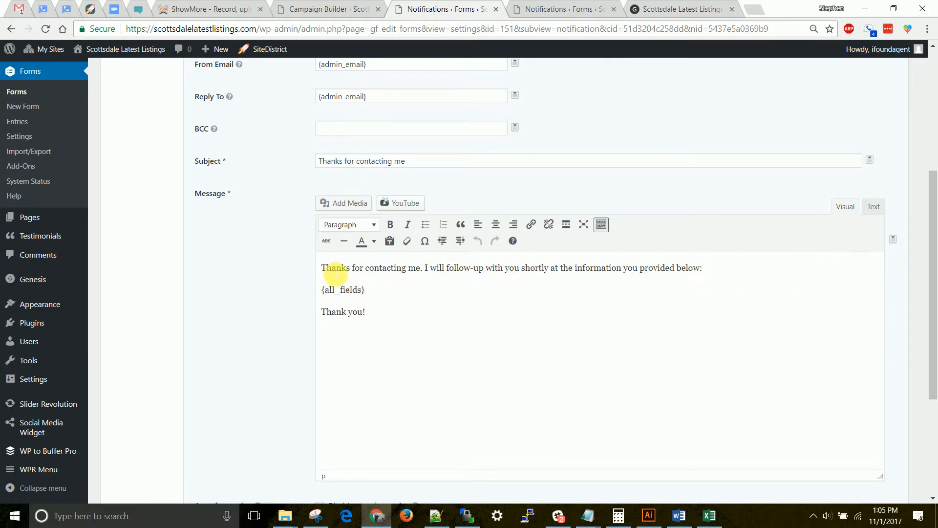
{"action": "key", "text": "Return"}
{"action": "key", "text": "Return"}
{"action": "type", "text": "Hello"}
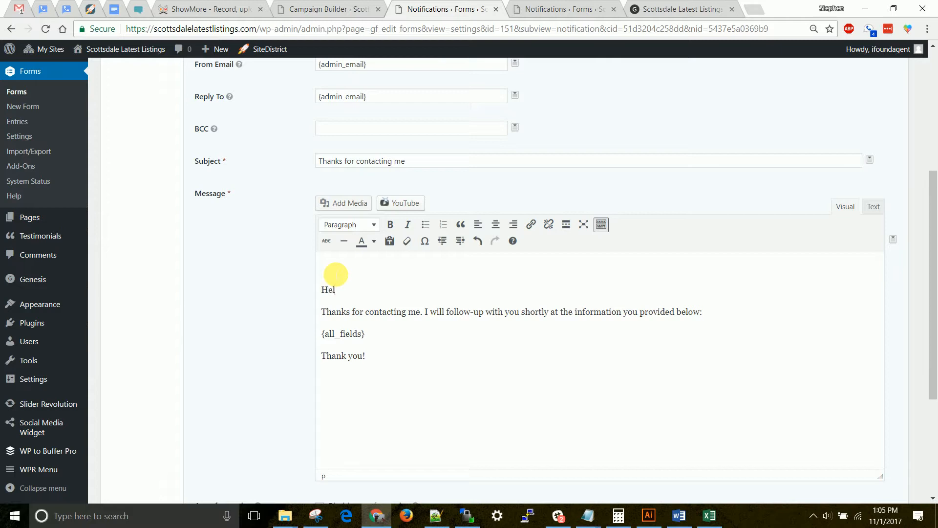
{"action": "left_click", "coordinate": [895, 241]}
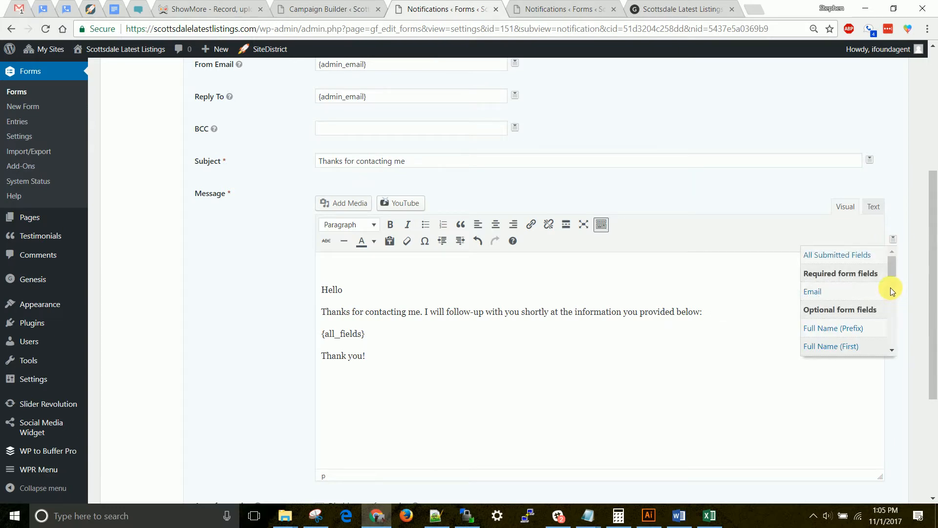
{"action": "scroll", "coordinate": [891, 291], "scroll_direction": "down", "scroll_amount": 2}
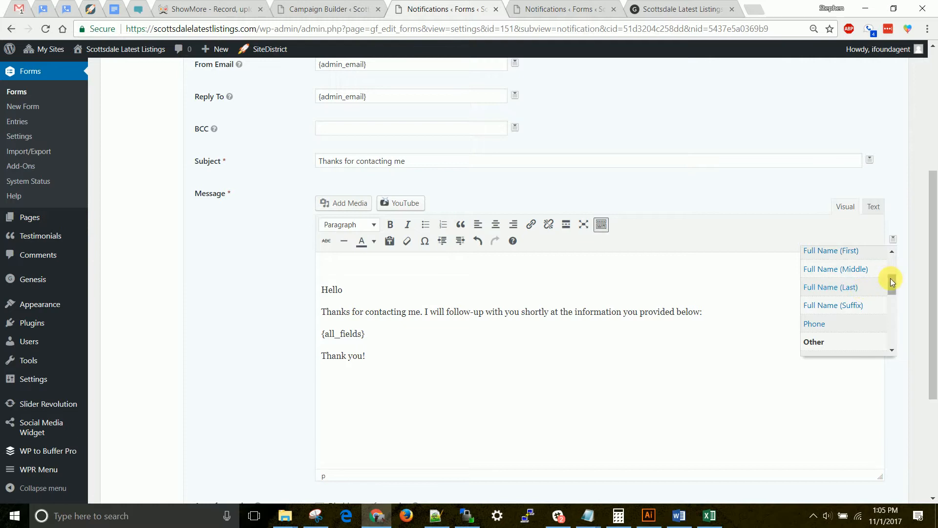
{"action": "left_click_drag", "start_coordinate": [892, 282], "coordinate": [893, 272]}
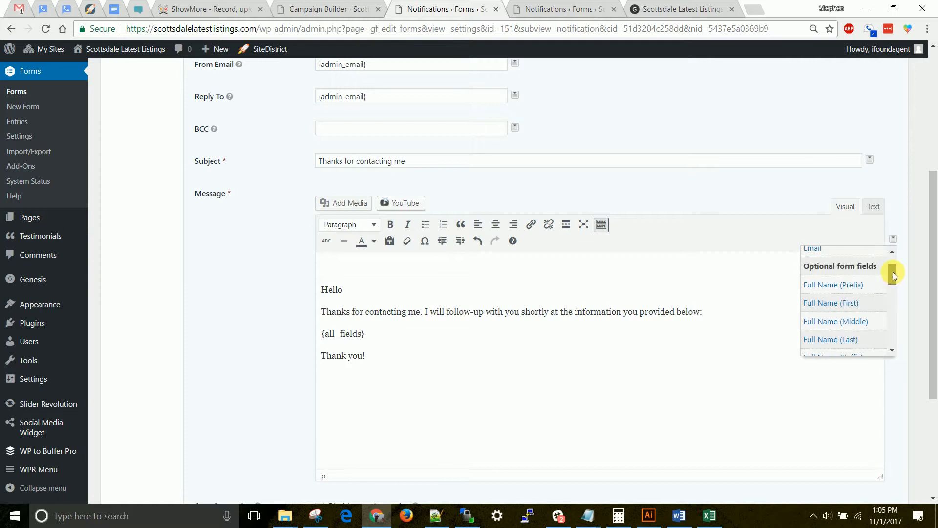
{"action": "left_click", "coordinate": [857, 304]}
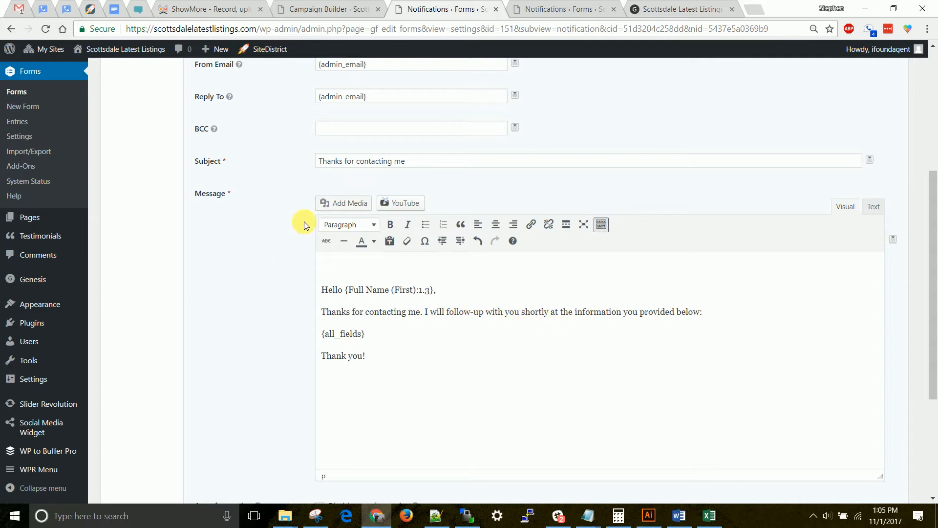
{"action": "scroll", "coordinate": [178, 238], "scroll_direction": "down", "scroll_amount": 4}
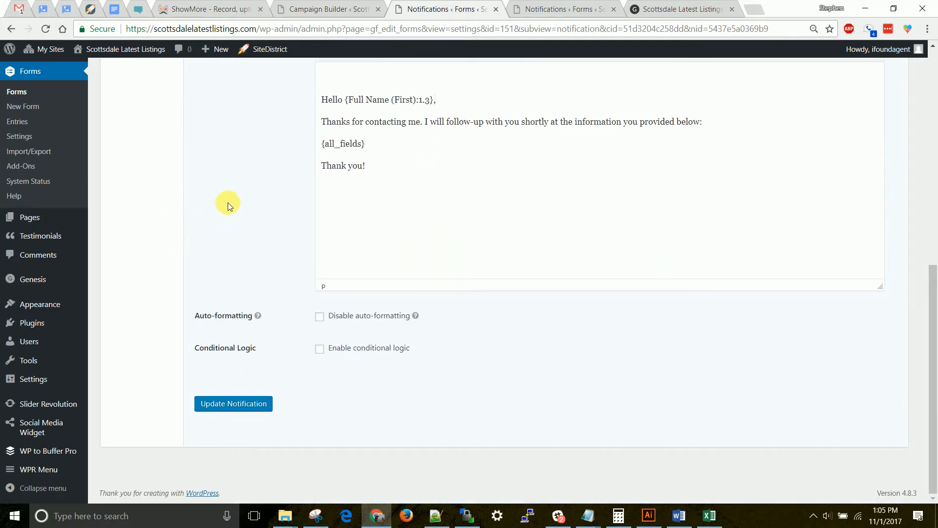
{"action": "left_click", "coordinate": [259, 406]}
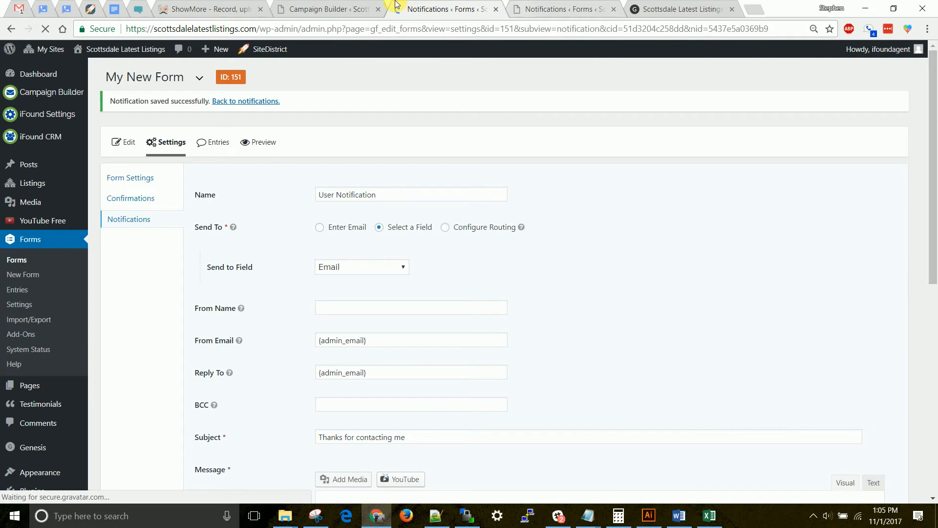
- Return to the form's notifications list and open the Admin Notification for editing
{"action": "left_click", "coordinate": [133, 219]}
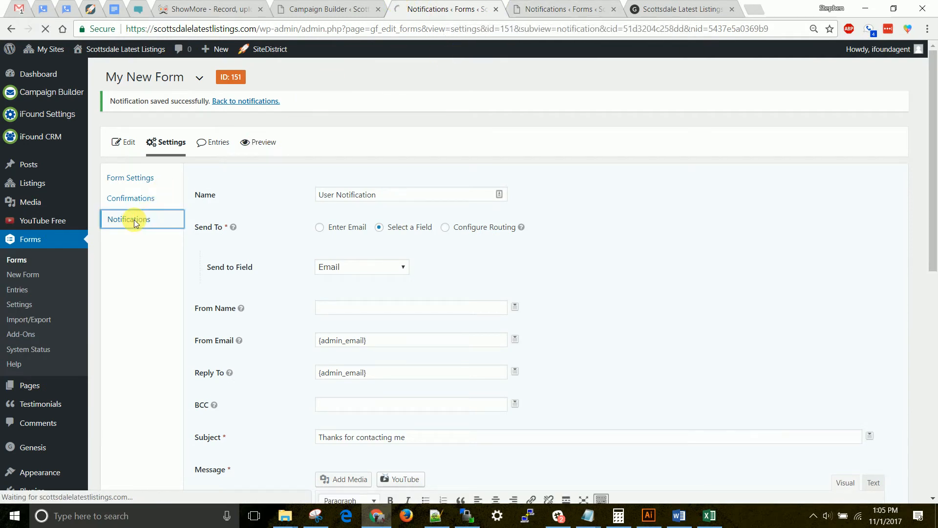
{"action": "mouse_move", "coordinate": [255, 202]}
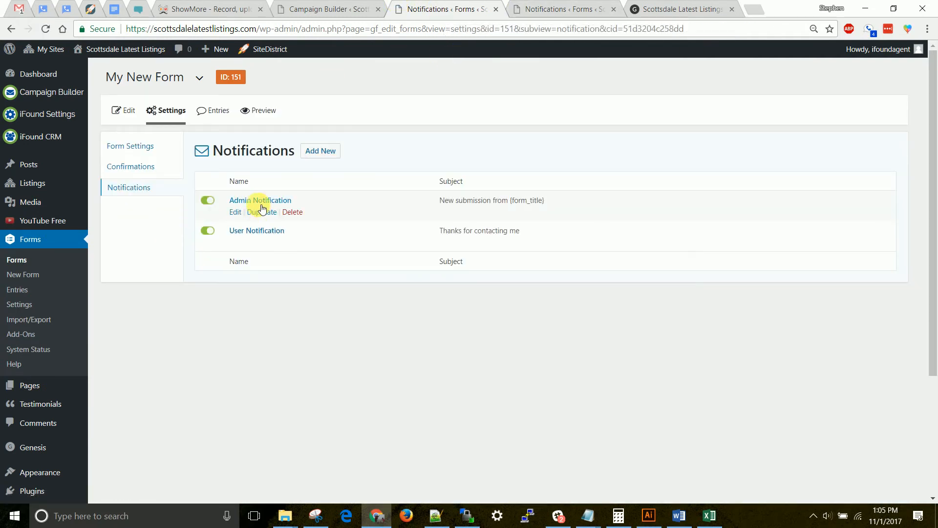
{"action": "left_click", "coordinate": [235, 213]}
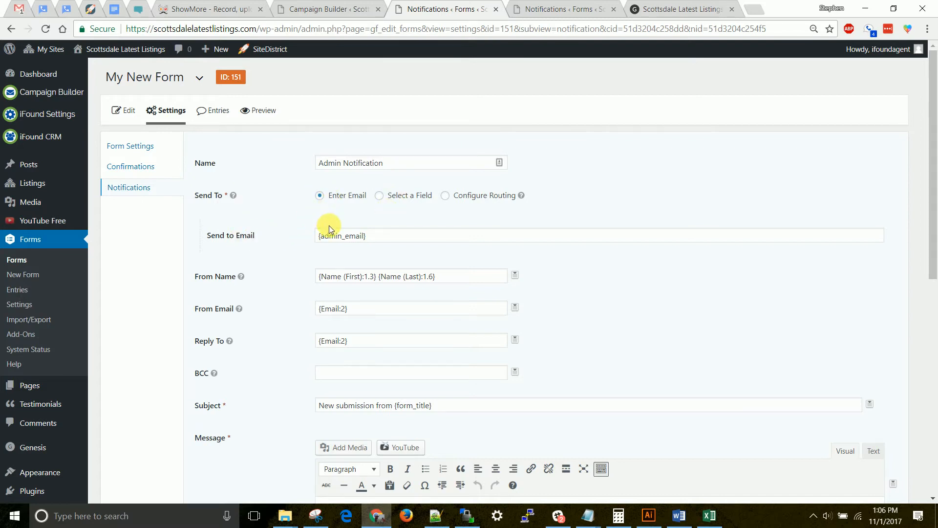
- Examine the Admin Notification's Send to Email, From Name, From Email and BCC fields, along with its subject and message
{"action": "left_click_drag", "start_coordinate": [383, 236], "coordinate": [298, 236]}
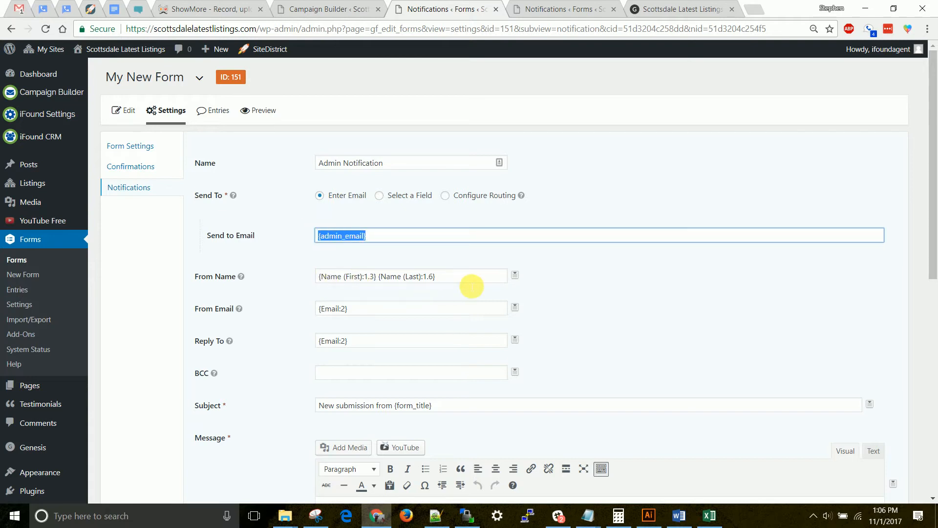
{"action": "scroll", "coordinate": [438, 272], "scroll_direction": "down", "scroll_amount": 3}
{"action": "left_click_drag", "start_coordinate": [452, 155], "coordinate": [313, 153]}
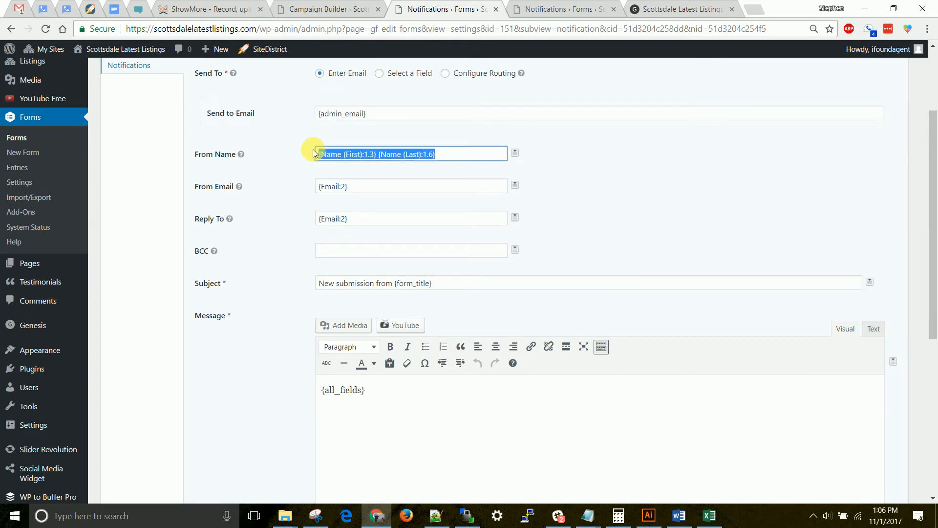
{"action": "left_click_drag", "start_coordinate": [366, 188], "coordinate": [297, 188]}
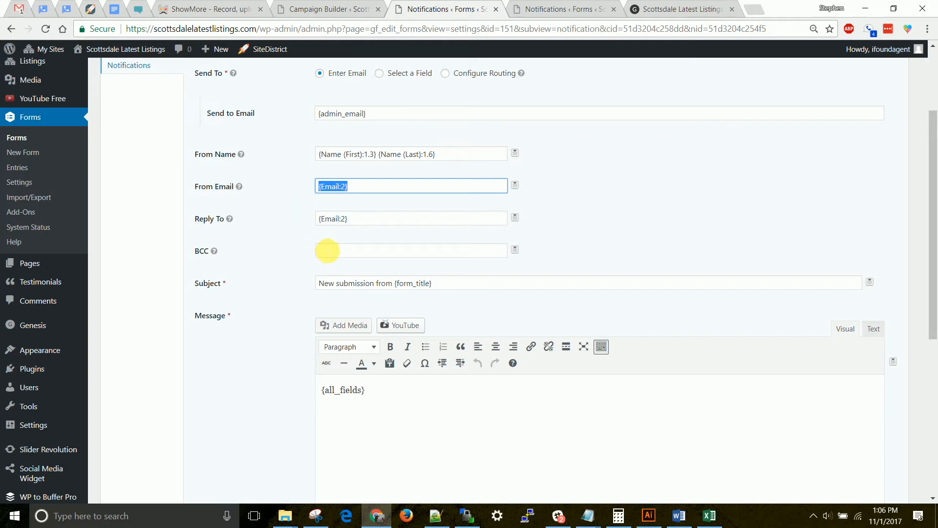
{"action": "left_click", "coordinate": [326, 251]}
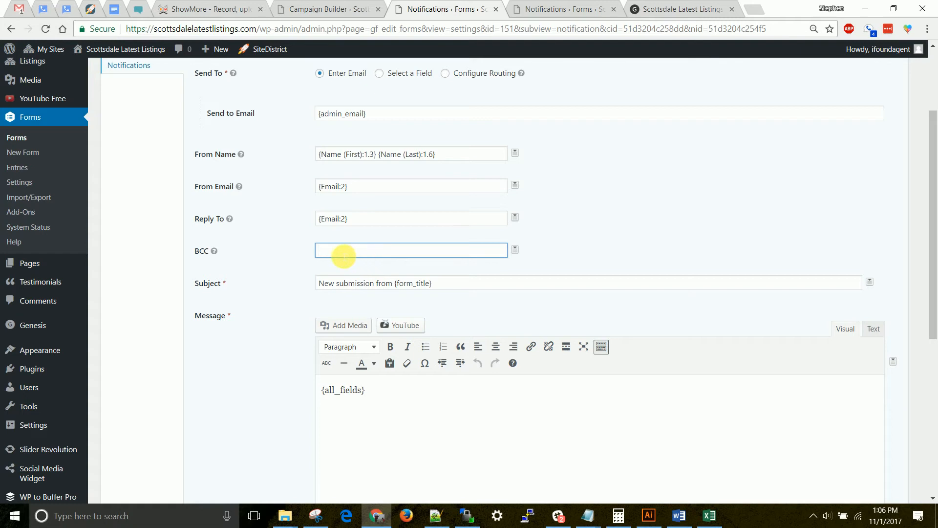
{"action": "scroll", "coordinate": [310, 245], "scroll_direction": "down", "scroll_amount": 3}
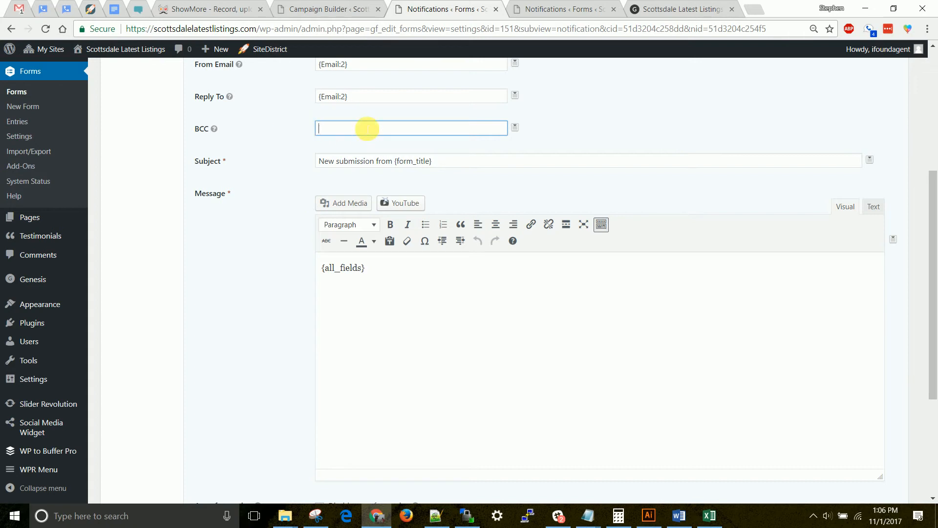
- Review the Admin Notification's subject line and the {all_fields} merge tag in its message body
{"action": "triple_click", "coordinate": [454, 161]}
{"action": "left_click", "coordinate": [277, 189]}
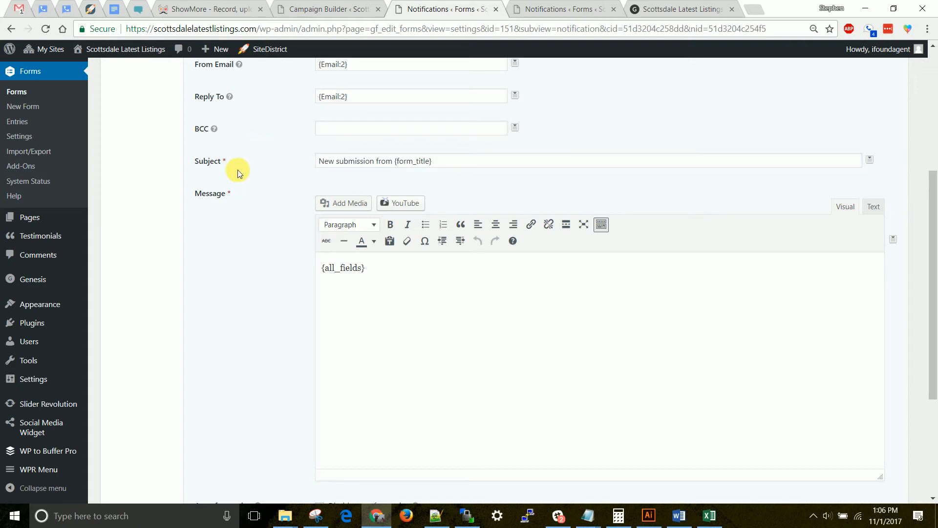
{"action": "left_click_drag", "start_coordinate": [320, 165], "coordinate": [425, 161]}
{"action": "left_click", "coordinate": [481, 167]}
{"action": "left_click", "coordinate": [450, 164]}
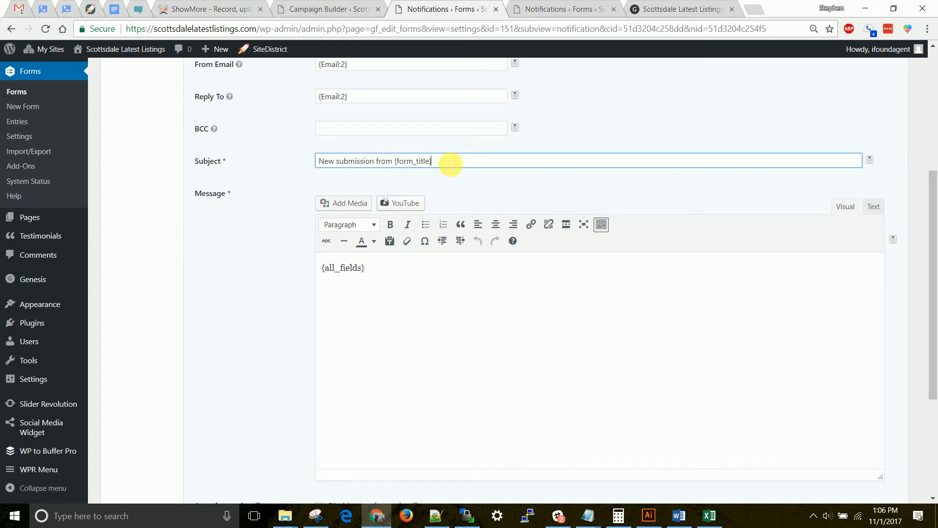
{"action": "left_click_drag", "start_coordinate": [373, 272], "coordinate": [263, 270]}
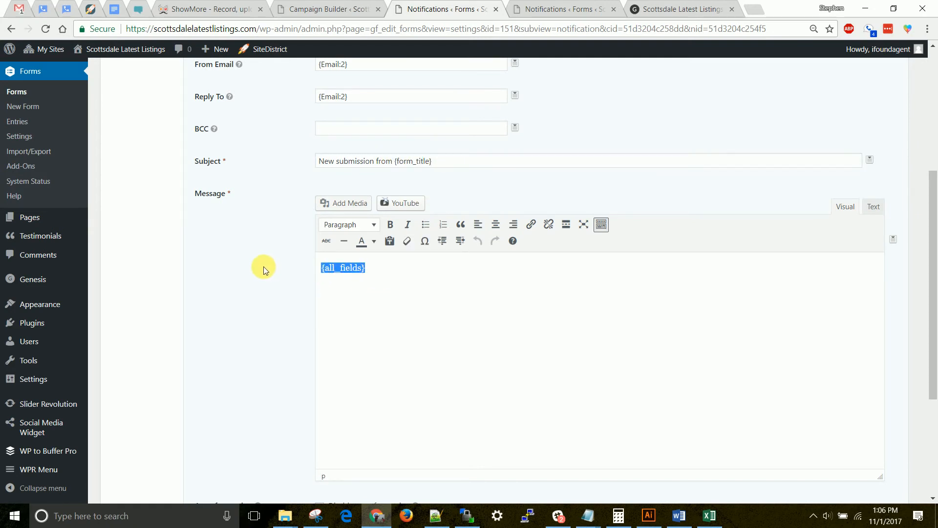
- Browse the merge tags available for the Admin Notification's message and try inserting the HTTP Referer URL tag
{"action": "left_click", "coordinate": [895, 240]}
{"action": "left_click_drag", "start_coordinate": [891, 271], "coordinate": [898, 315]}
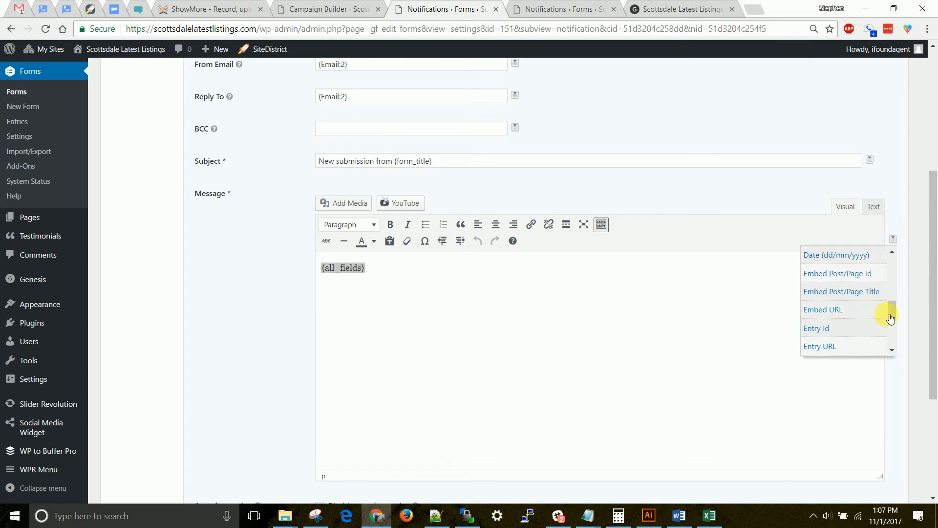
{"action": "left_click_drag", "start_coordinate": [892, 315], "coordinate": [893, 318]}
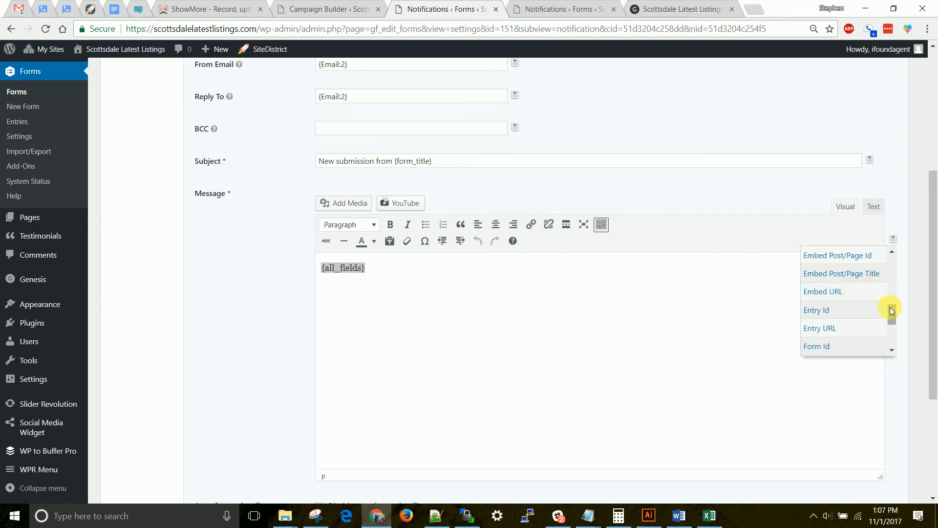
{"action": "left_click_drag", "start_coordinate": [893, 313], "coordinate": [894, 321]}
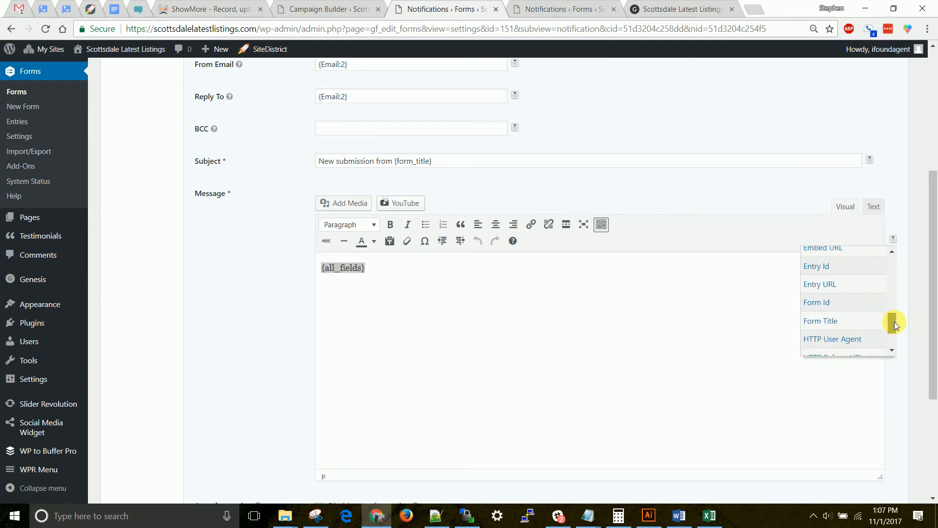
{"action": "left_click_drag", "start_coordinate": [894, 326], "coordinate": [904, 340]}
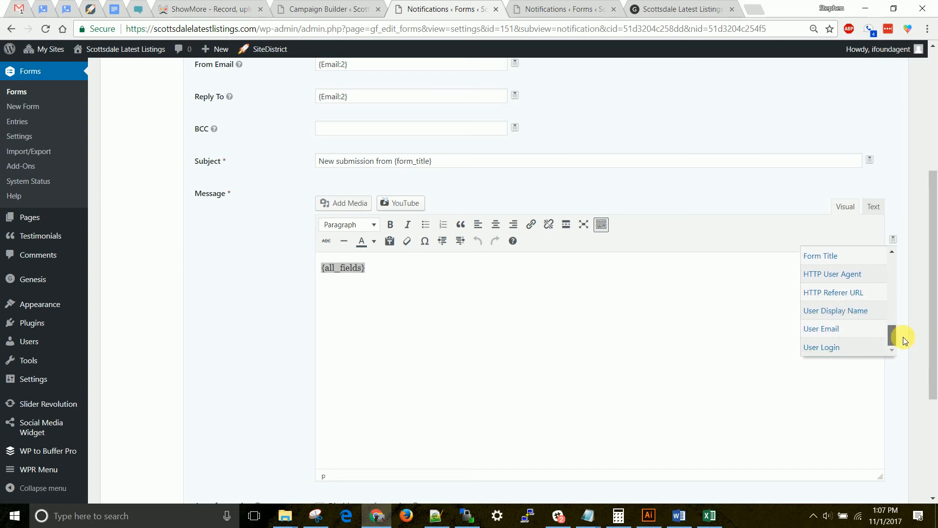
{"action": "left_click", "coordinate": [858, 297]}
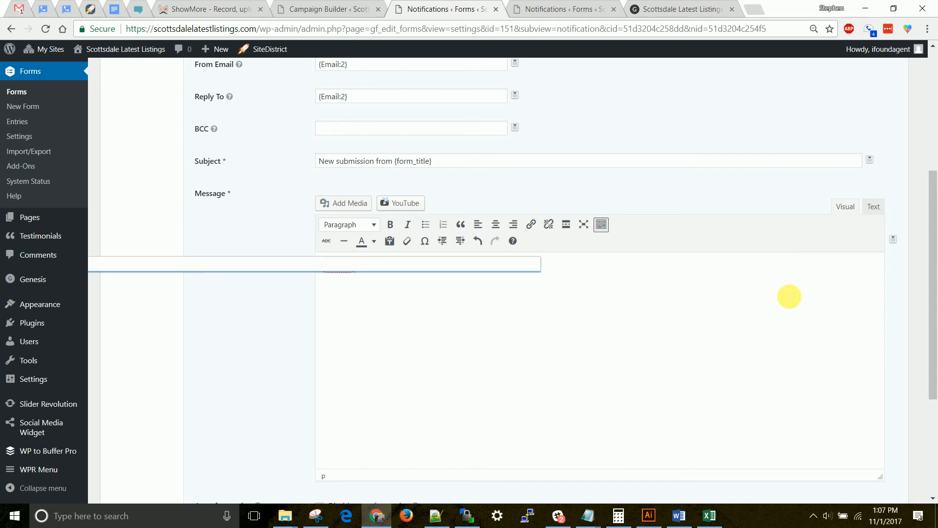
- Undo the merge tag insertion in the message and reload the Admin Notification page
{"action": "key", "text": "ctrl+z"}
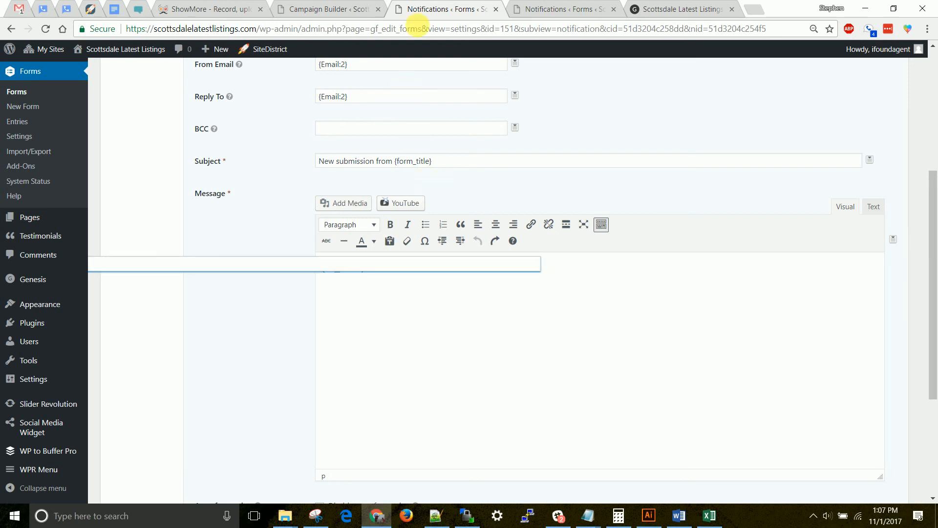
{"action": "right_click", "coordinate": [431, 11]}
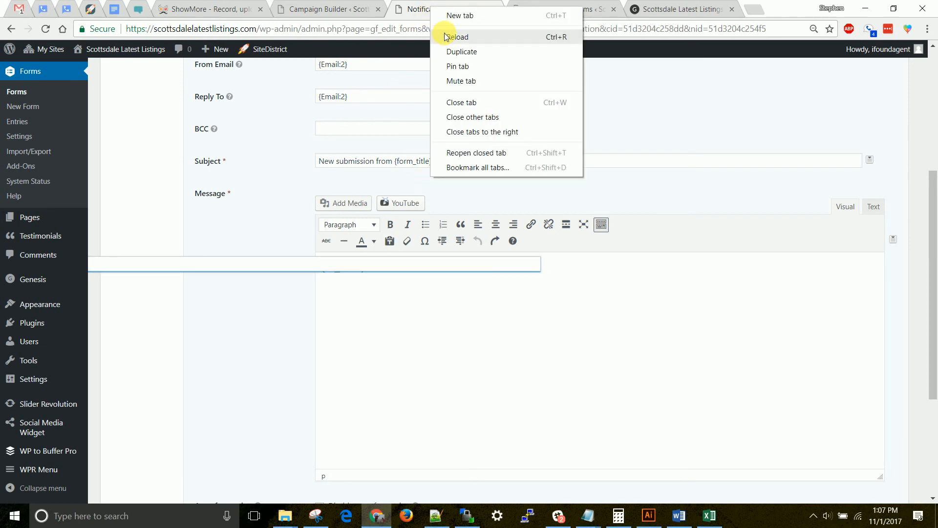
{"action": "left_click", "coordinate": [446, 37]}
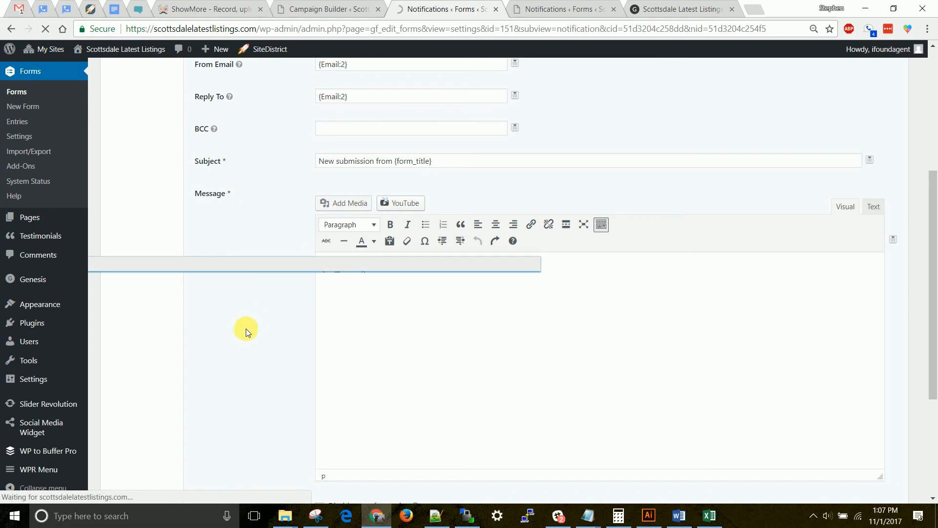
{"action": "scroll", "coordinate": [246, 325], "scroll_direction": "down", "scroll_amount": 3}
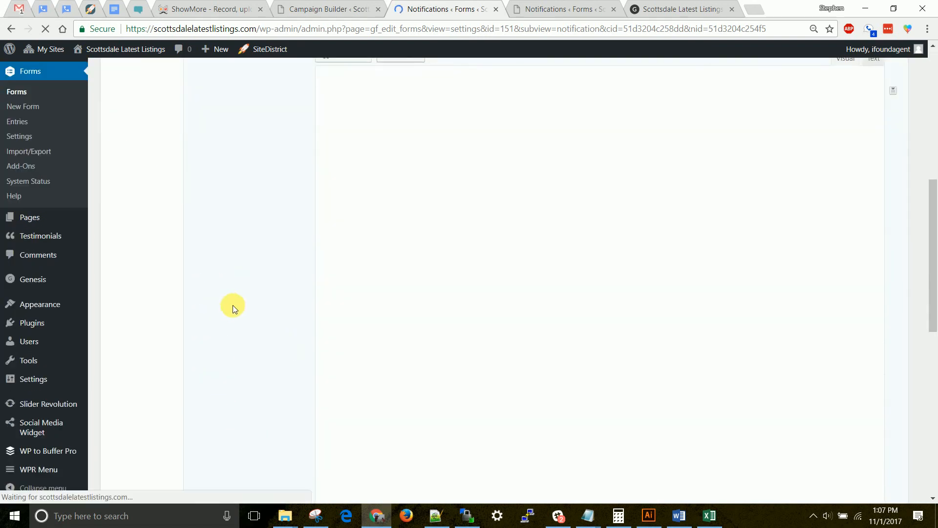